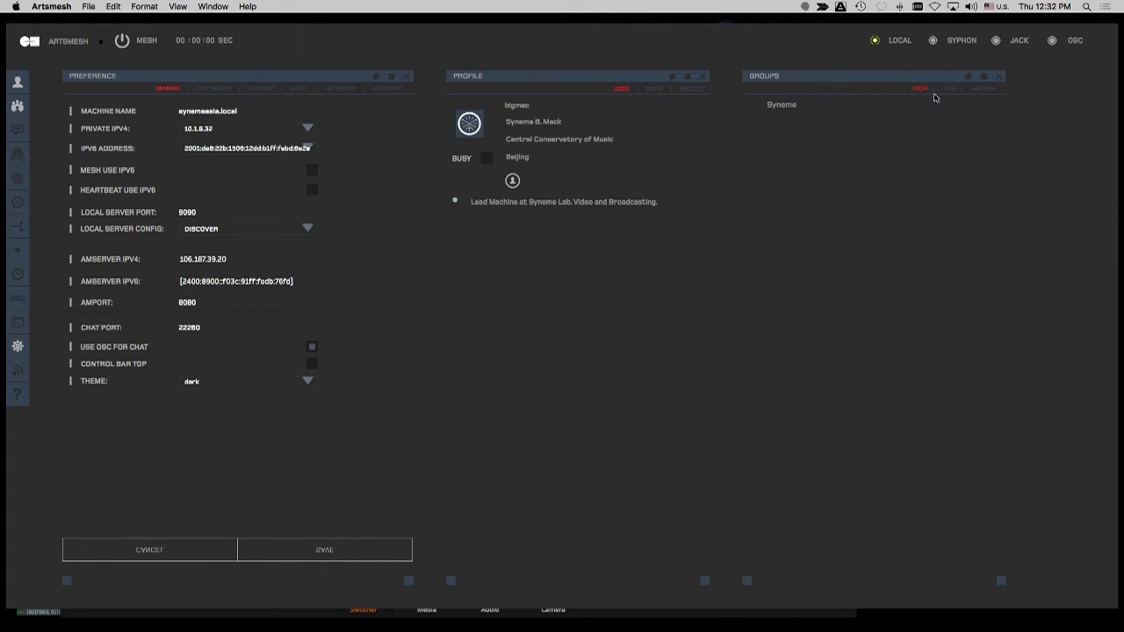
- Close the Profile and Groups panels so that only the Preference panel stays open
{"action": "mouse_move", "coordinate": [896, 106]}
{"action": "left_click", "coordinate": [18, 83]}
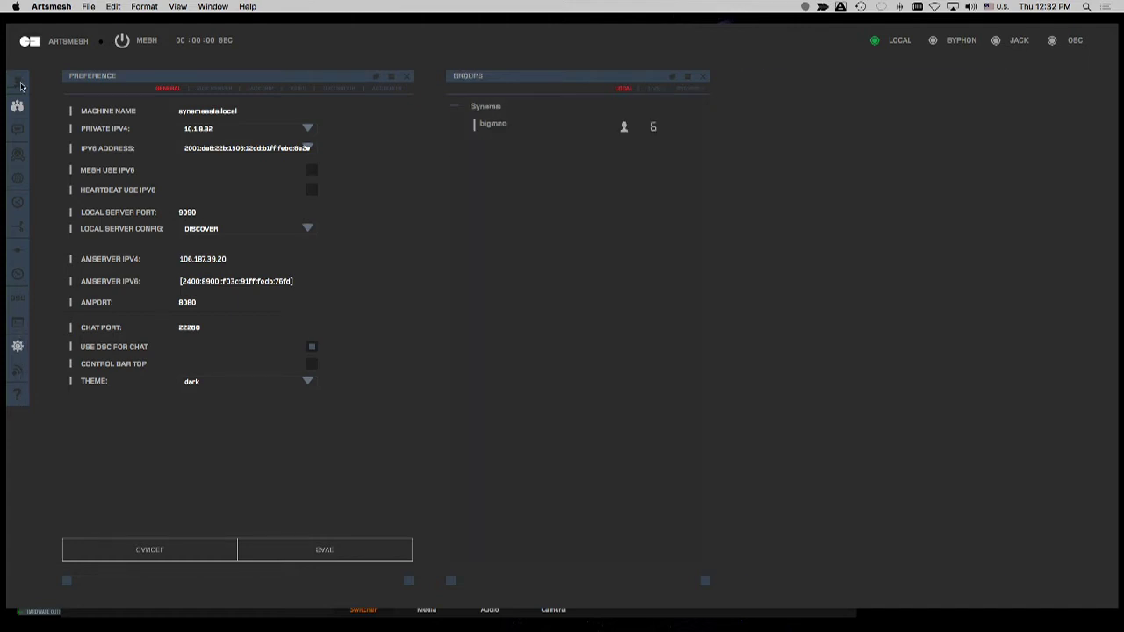
{"action": "left_click", "coordinate": [18, 106]}
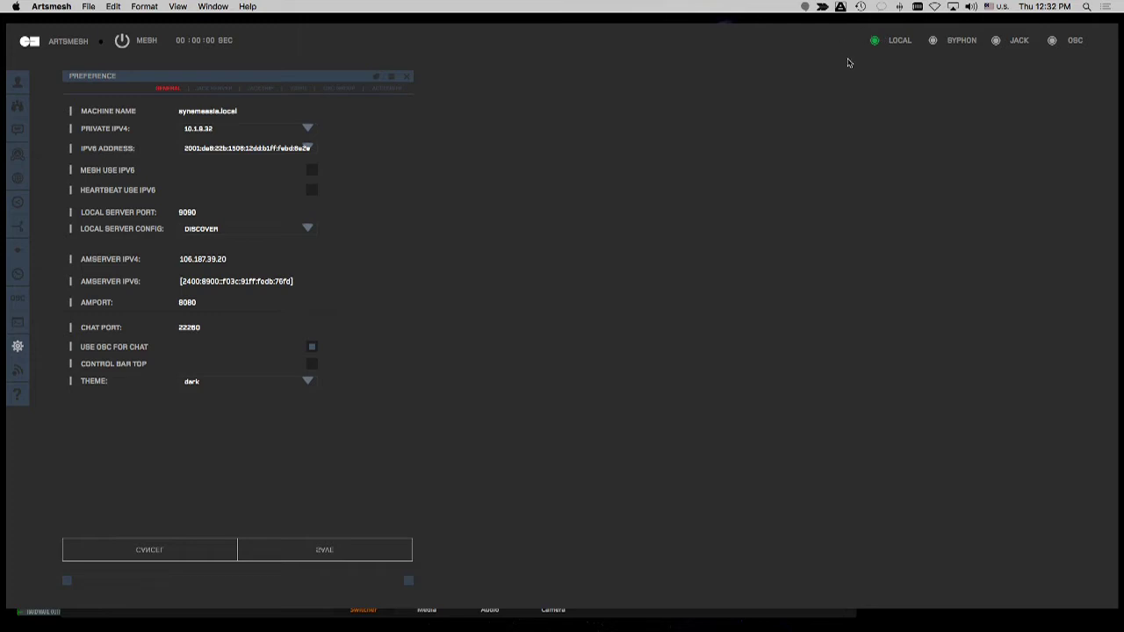
- Review the Local Server Config options, leaving them unchanged, and check the Mac's Ethernet network settings in System Preferences
{"action": "left_click", "coordinate": [306, 230]}
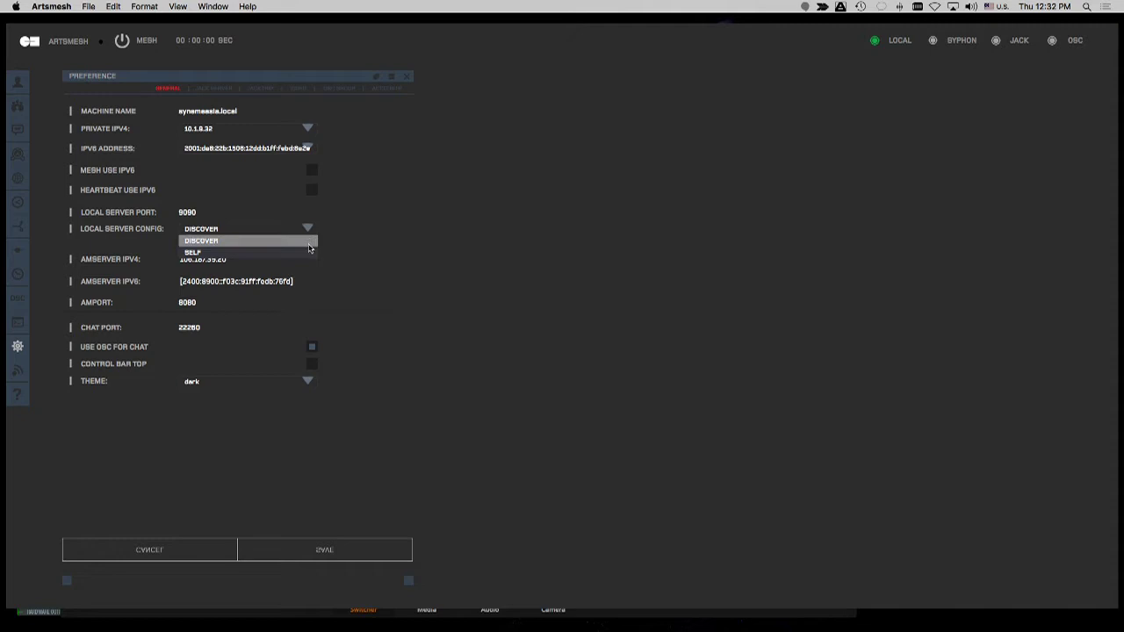
{"action": "left_click", "coordinate": [378, 229]}
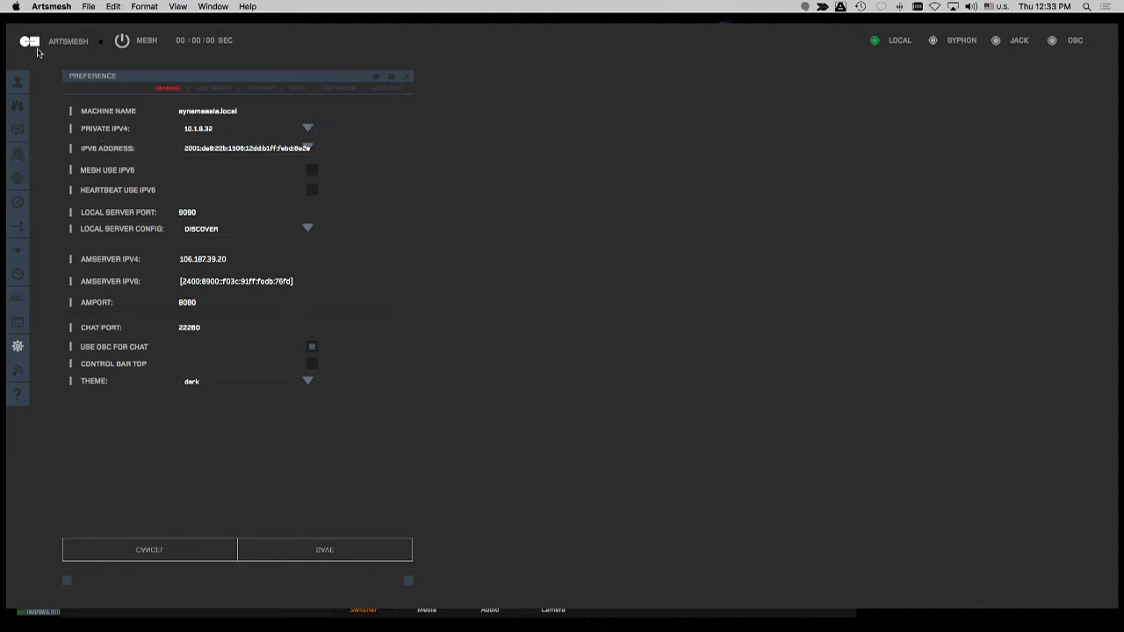
{"action": "left_click", "coordinate": [15, 7]}
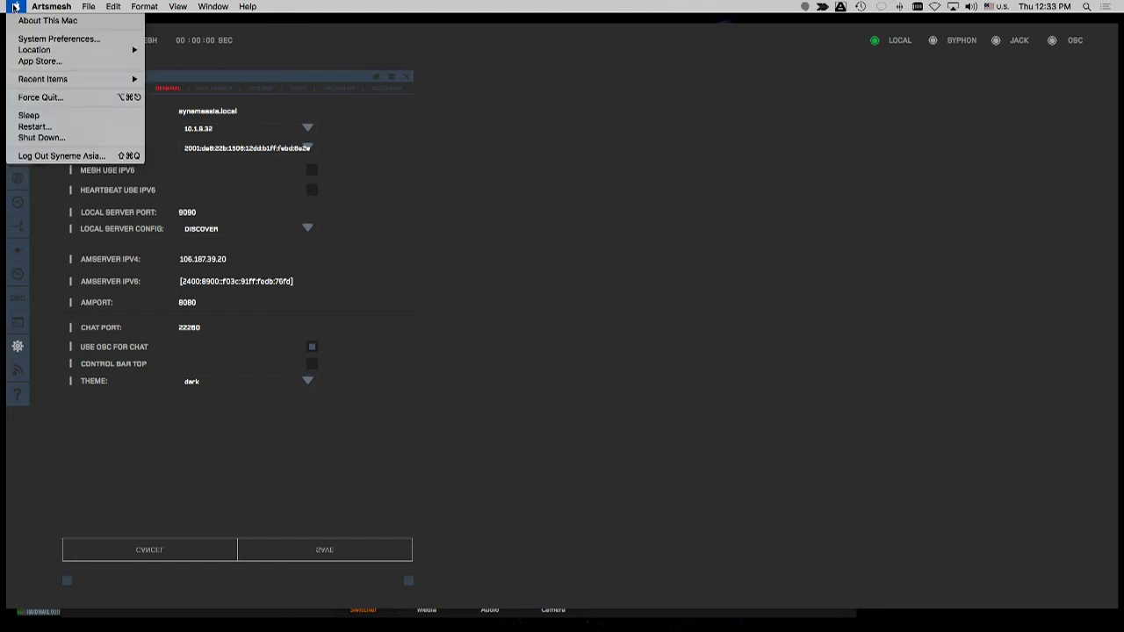
{"action": "left_click", "coordinate": [44, 38]}
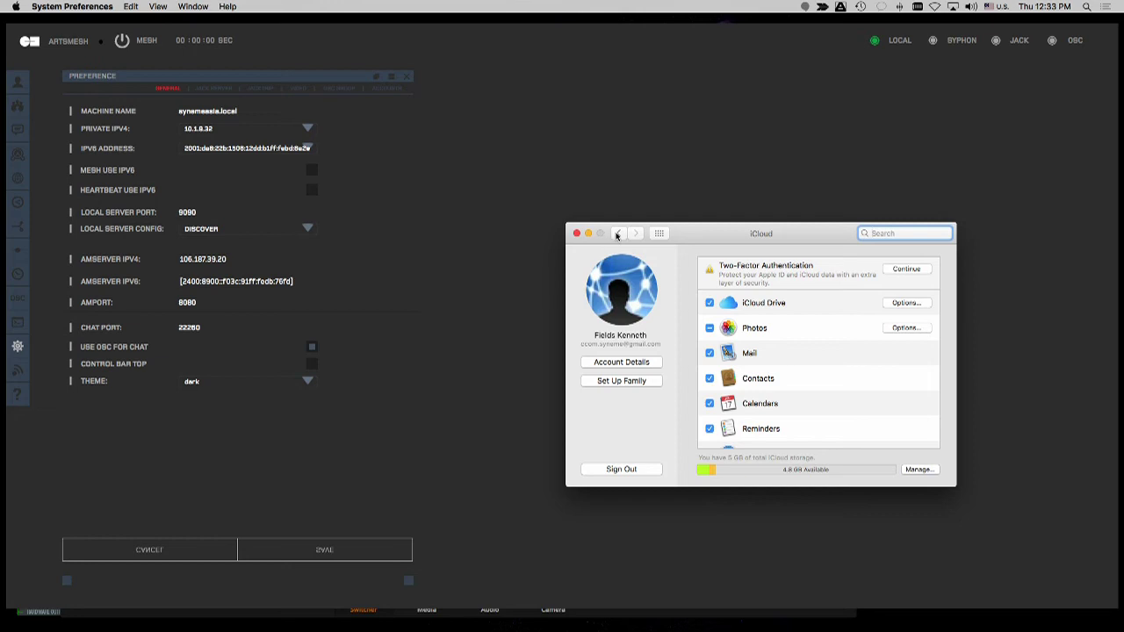
{"action": "left_click", "coordinate": [617, 234]}
{"action": "left_click", "coordinate": [738, 406]}
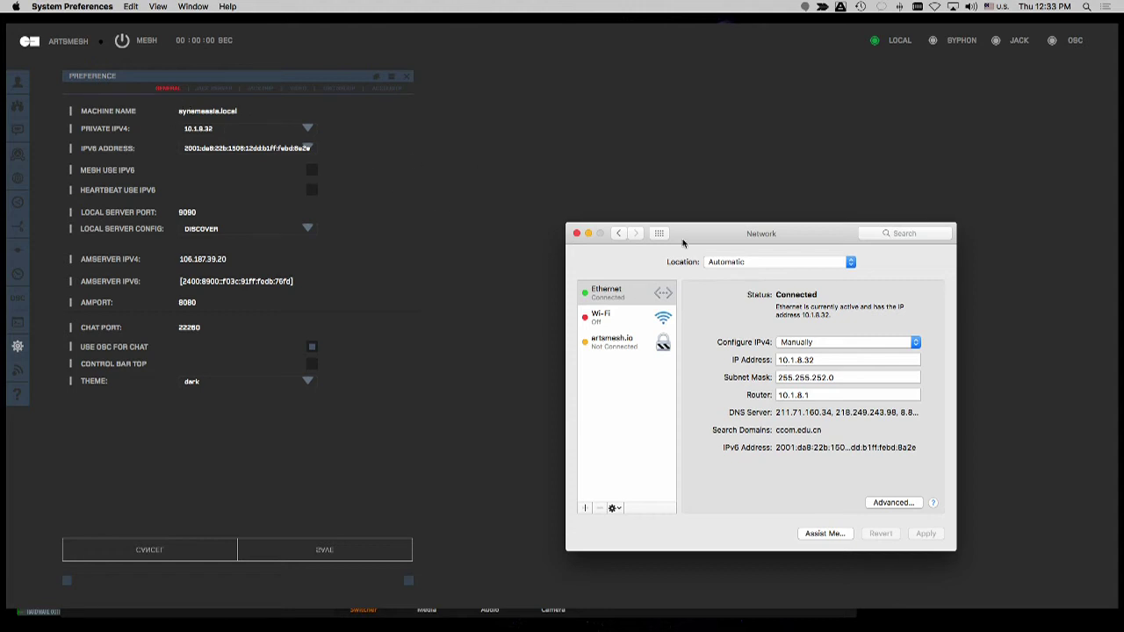
{"action": "left_click", "coordinate": [577, 234]}
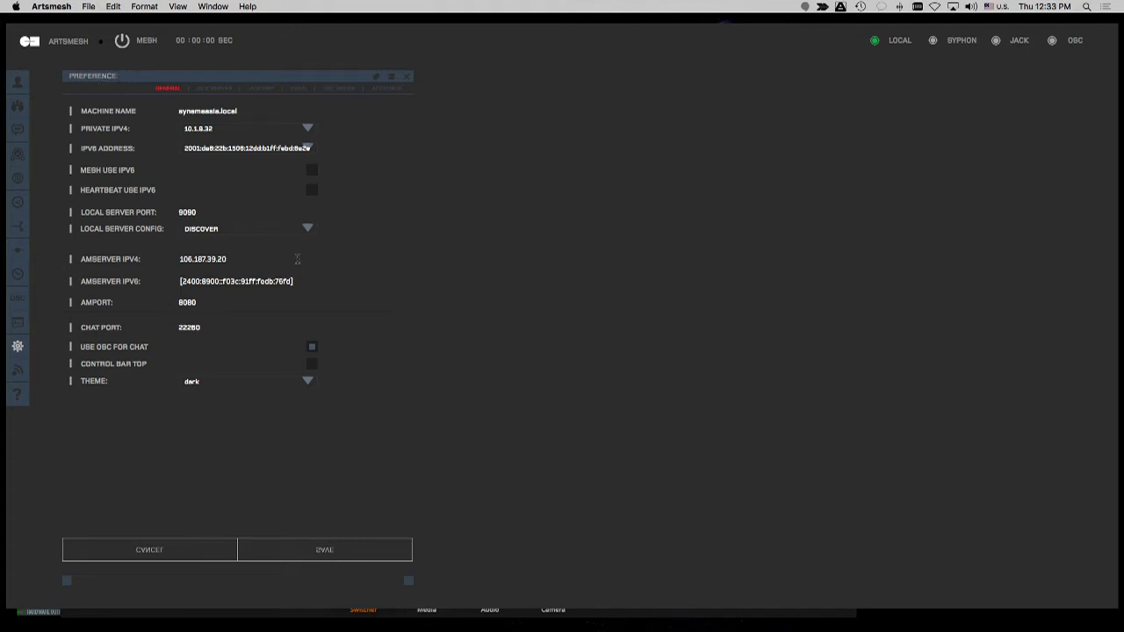
- Review the Jack Server, JackTrip, Video, OSC Group and Accounts preferences, then return to the General preferences
{"action": "left_click", "coordinate": [211, 89]}
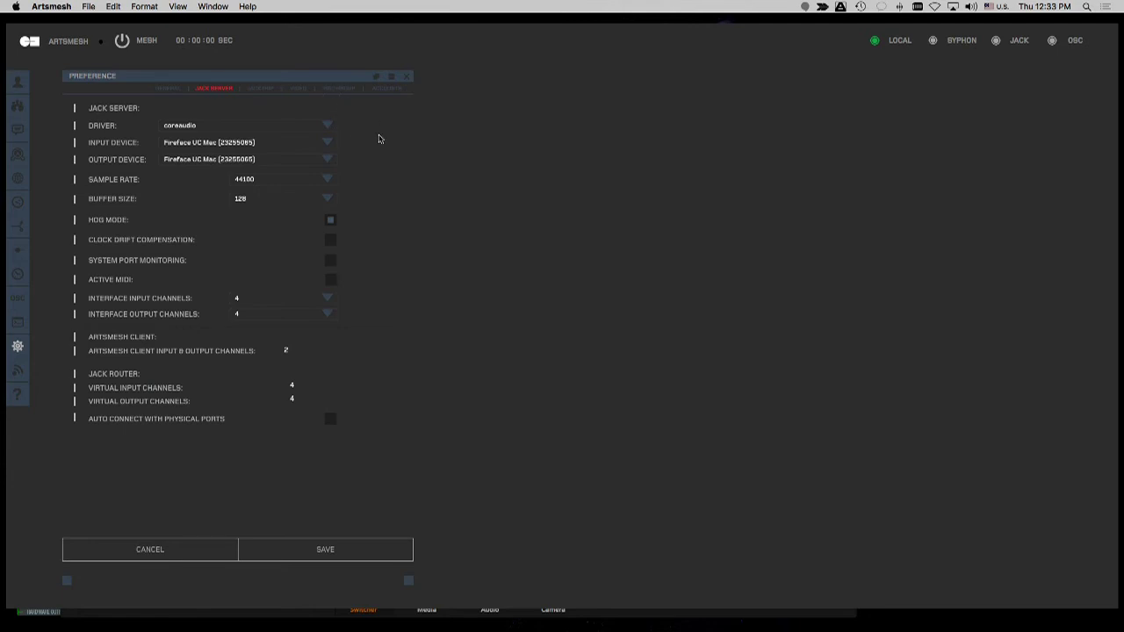
{"action": "left_click", "coordinate": [261, 89]}
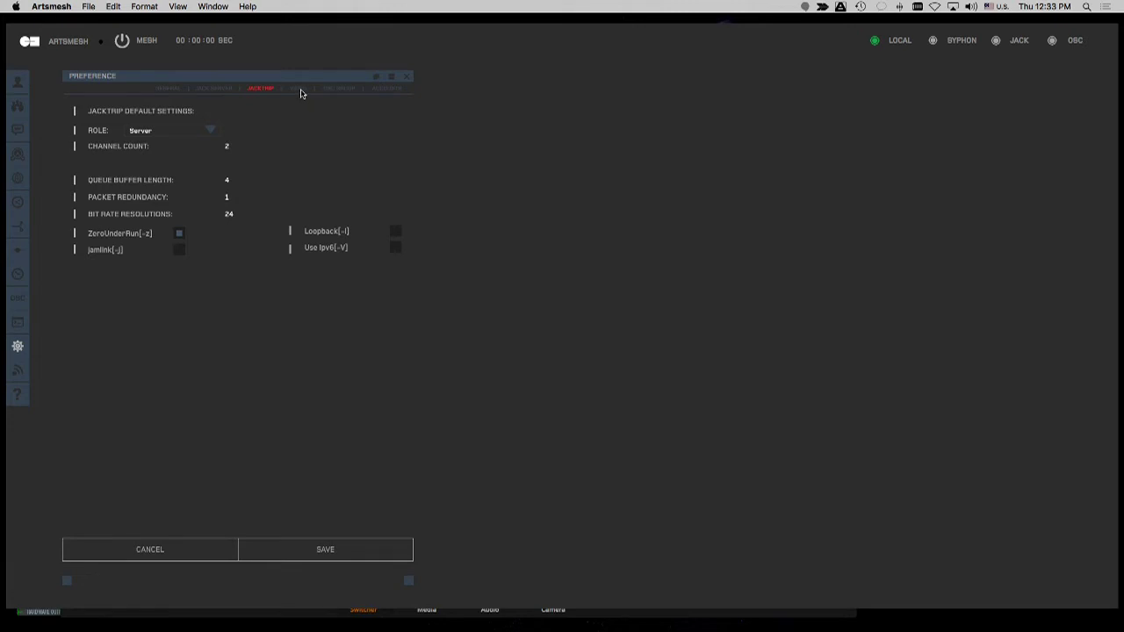
{"action": "left_click", "coordinate": [300, 91]}
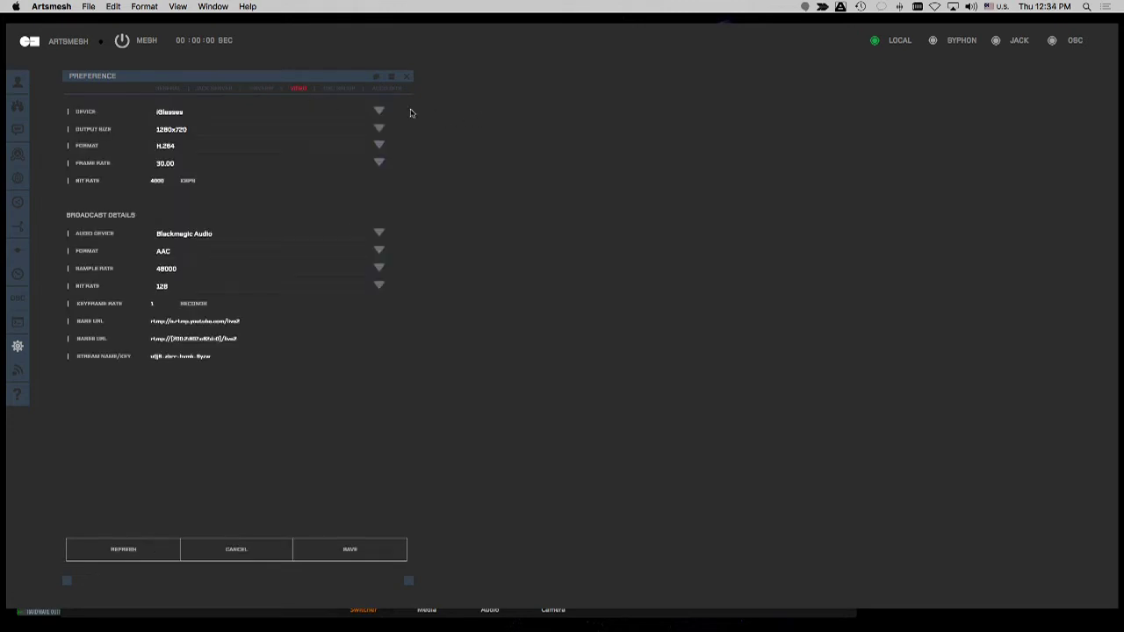
{"action": "left_click", "coordinate": [336, 91]}
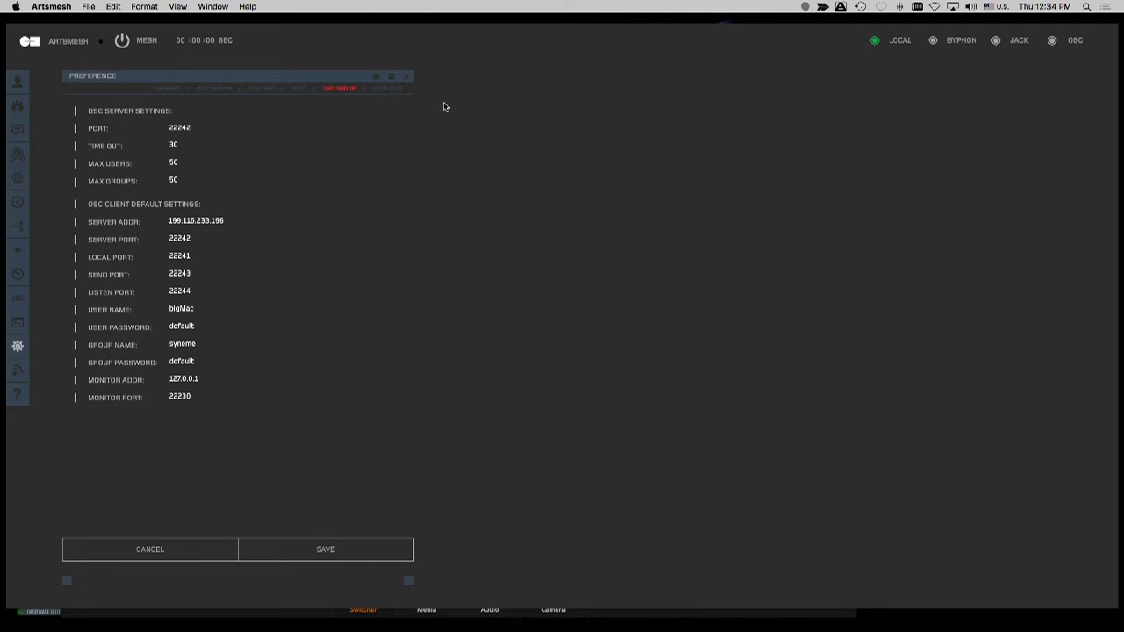
{"action": "left_click", "coordinate": [389, 92]}
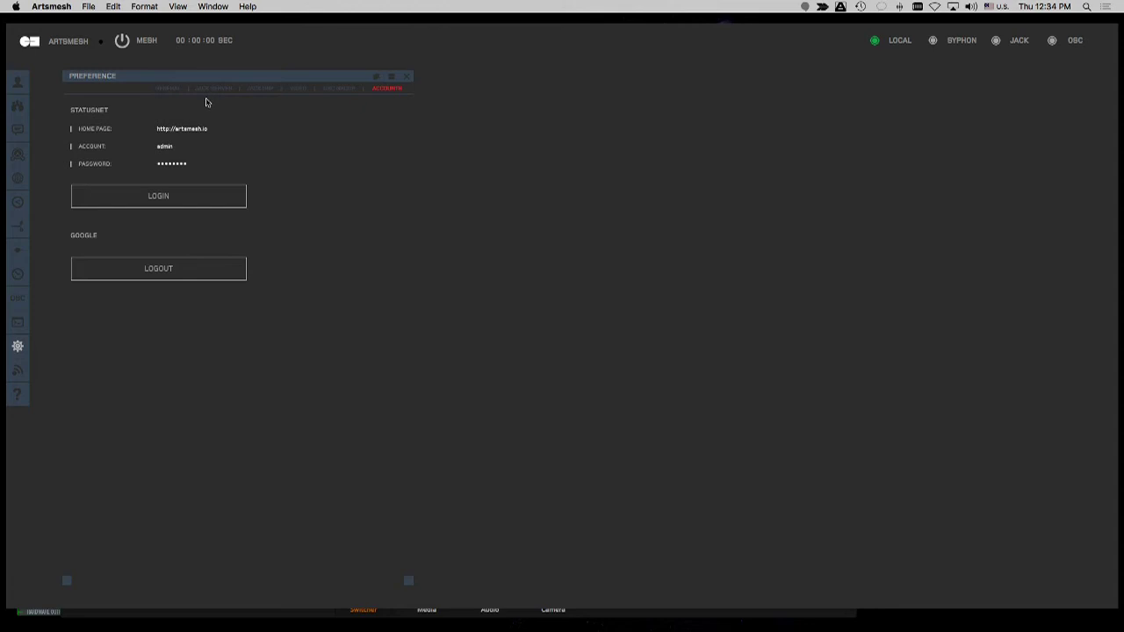
{"action": "left_click", "coordinate": [168, 89]}
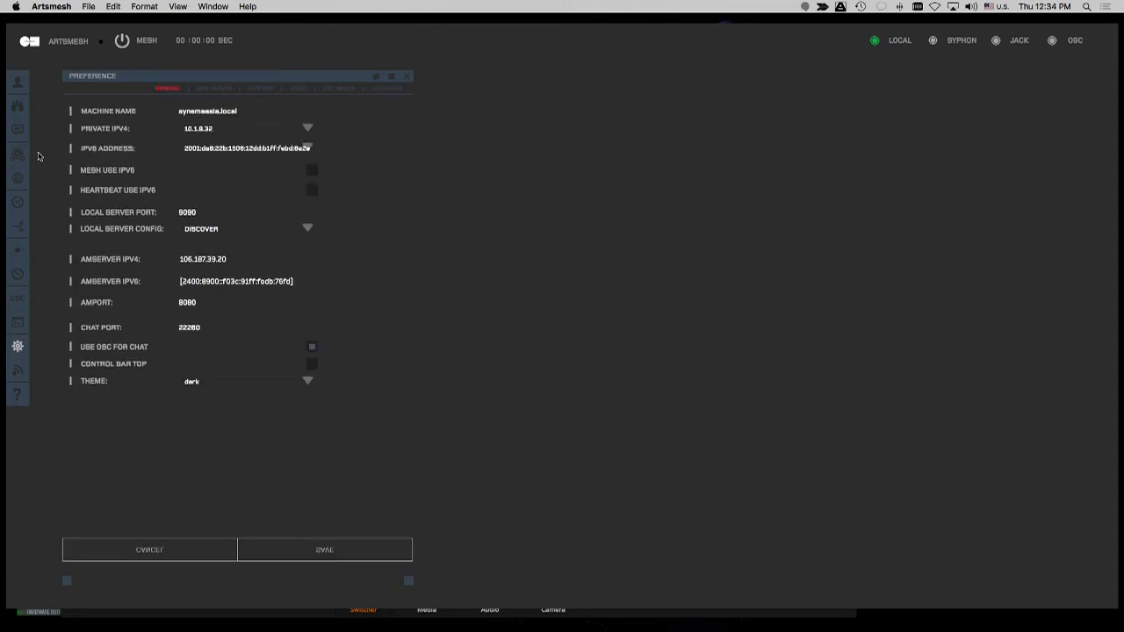
- Open the Profile panel and look through its Group and Project pages before returning to the User page
{"action": "left_click", "coordinate": [19, 82]}
{"action": "left_click", "coordinate": [20, 83]}
{"action": "left_click", "coordinate": [20, 82]}
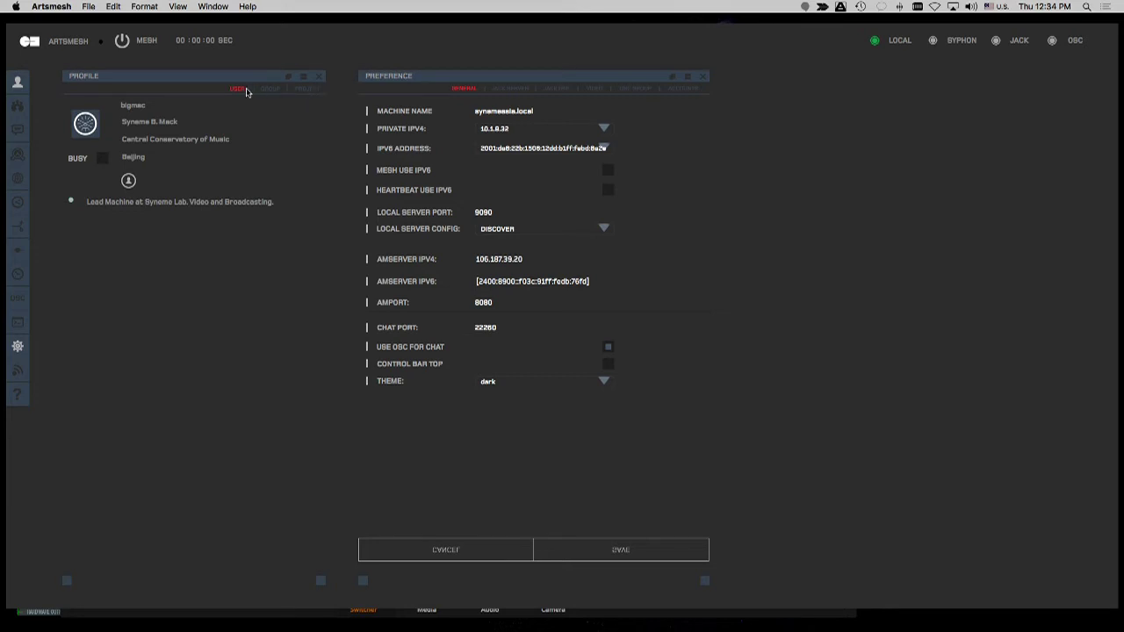
{"action": "left_click", "coordinate": [268, 90]}
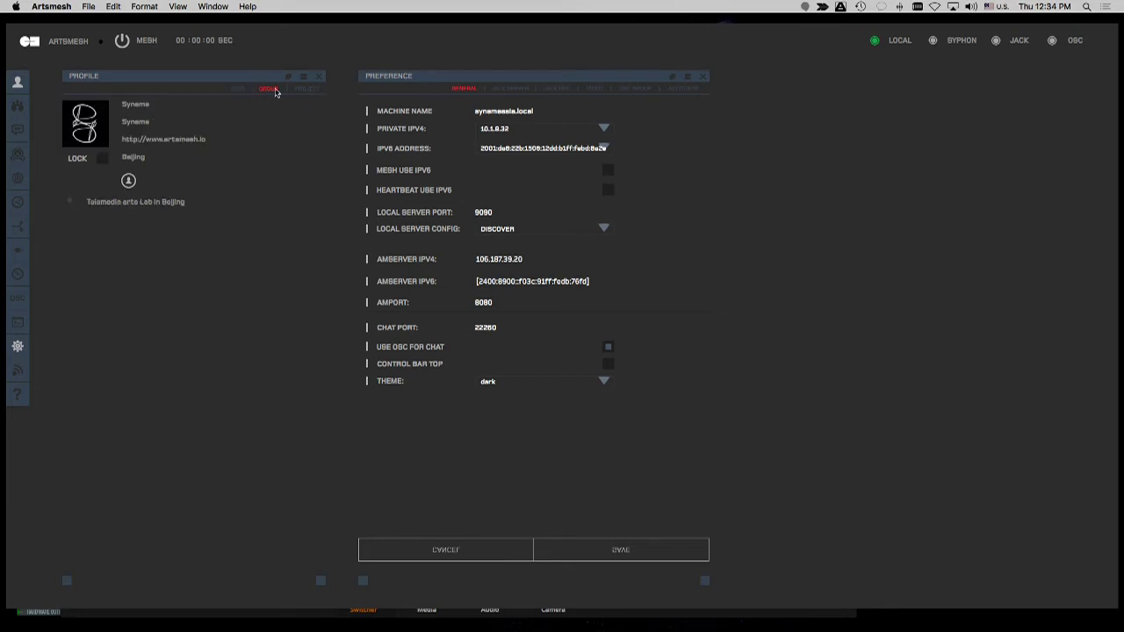
{"action": "left_click", "coordinate": [300, 90]}
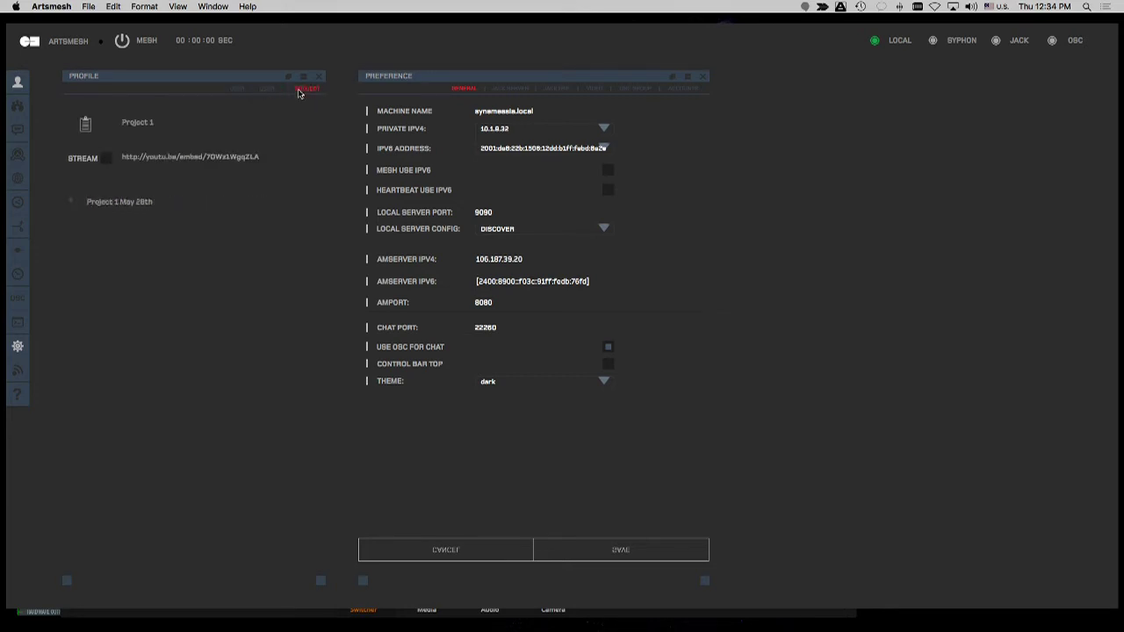
{"action": "left_click", "coordinate": [237, 90]}
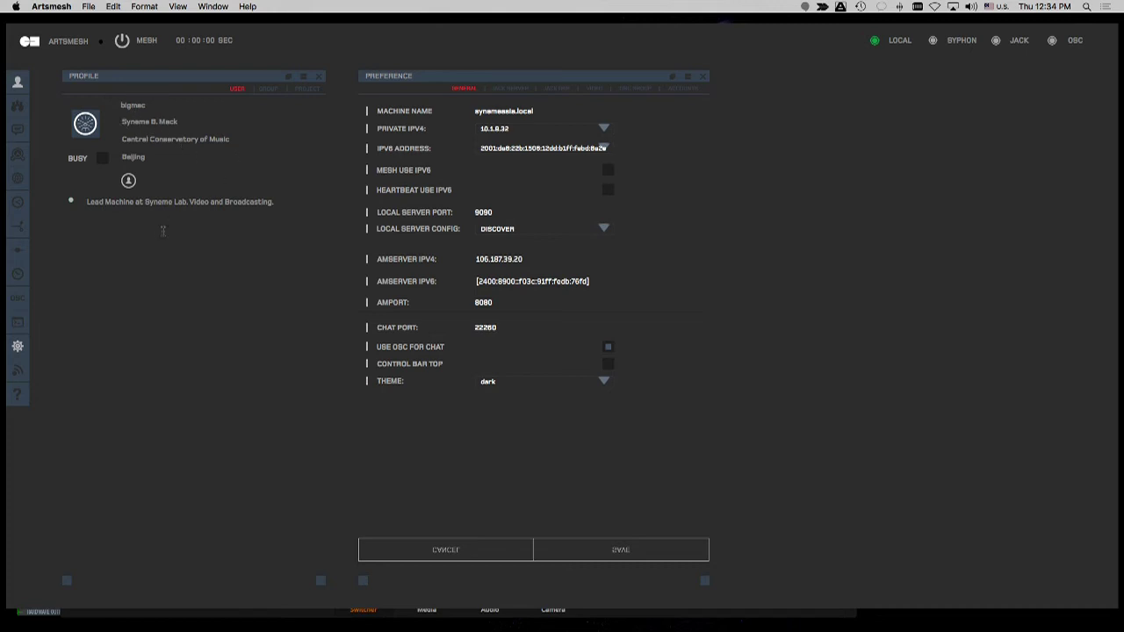
- Go through the editable user profile fields for full name, affiliation, location and description without changing them
{"action": "left_click", "coordinate": [159, 126]}
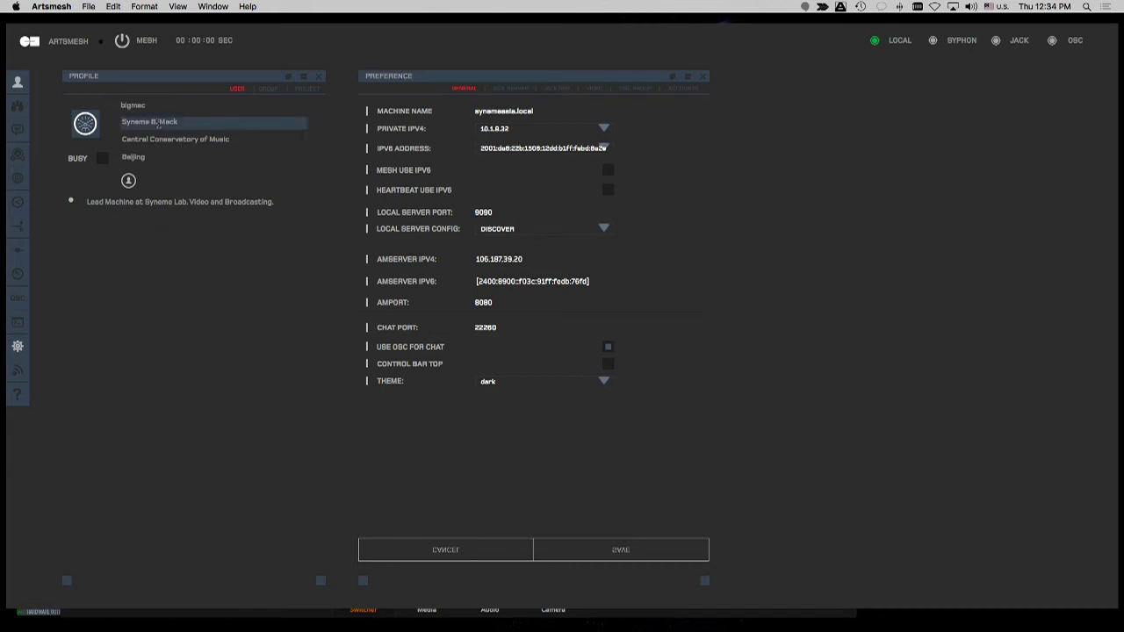
{"action": "left_click", "coordinate": [195, 139]}
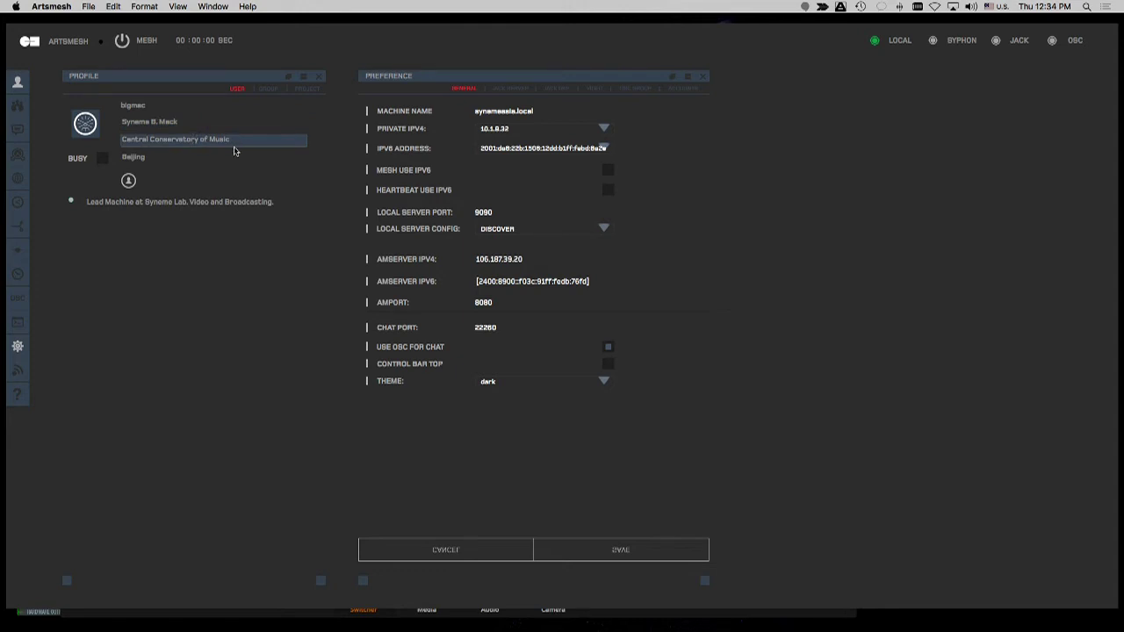
{"action": "left_click", "coordinate": [182, 156]}
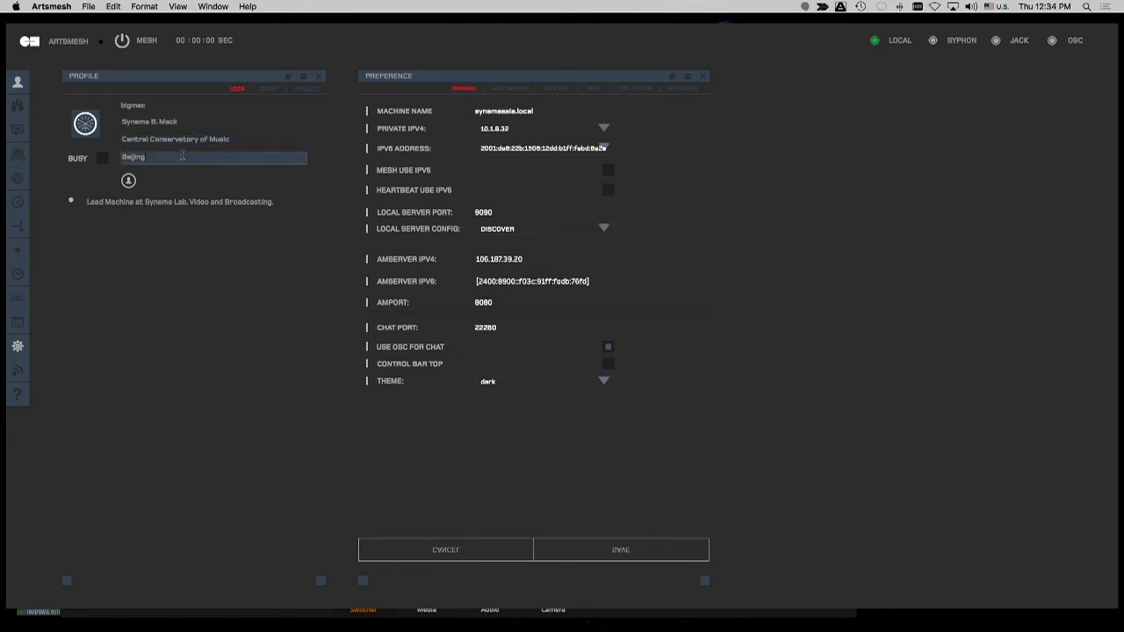
{"action": "left_click", "coordinate": [174, 216]}
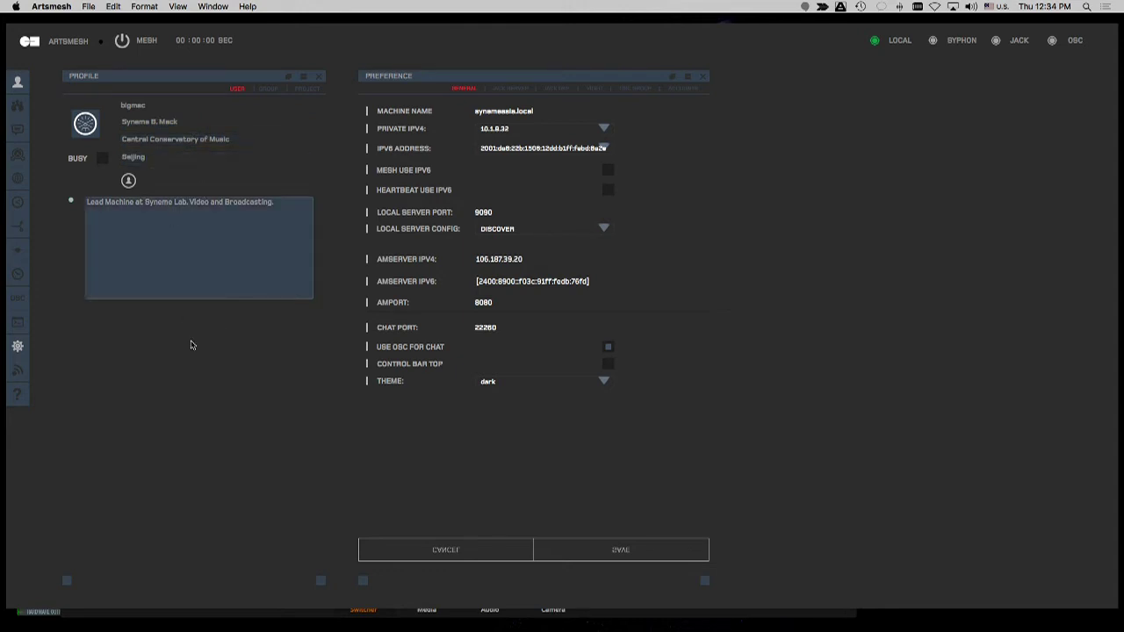
{"action": "left_click", "coordinate": [255, 345]}
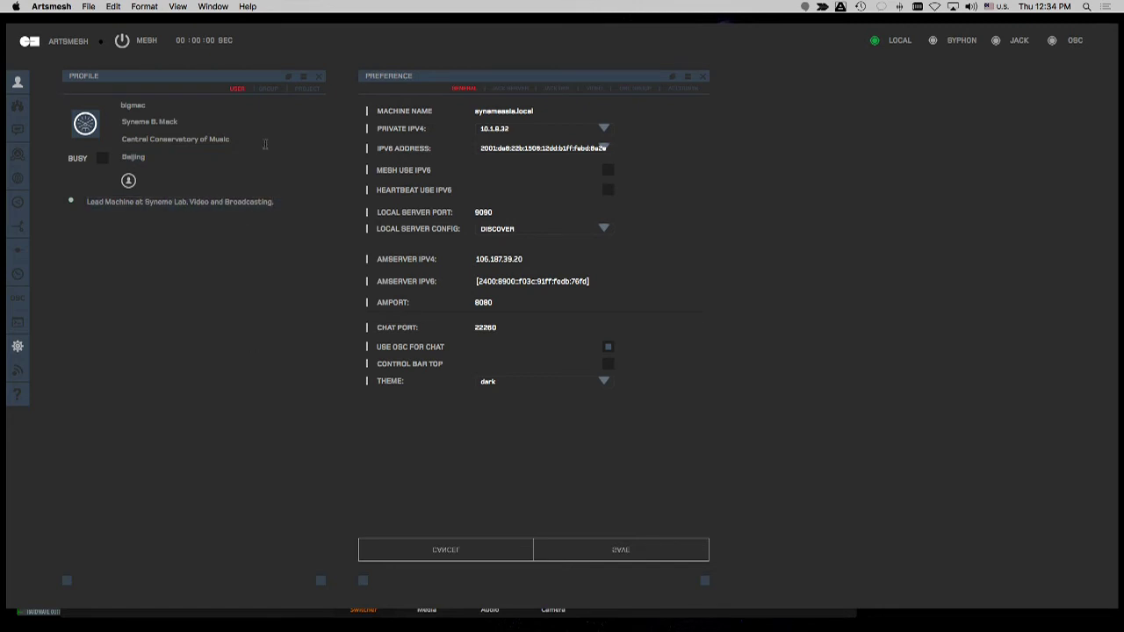
- Go through the group profile's editable full name, web address, location and description fields without changing them
{"action": "left_click", "coordinate": [268, 88]}
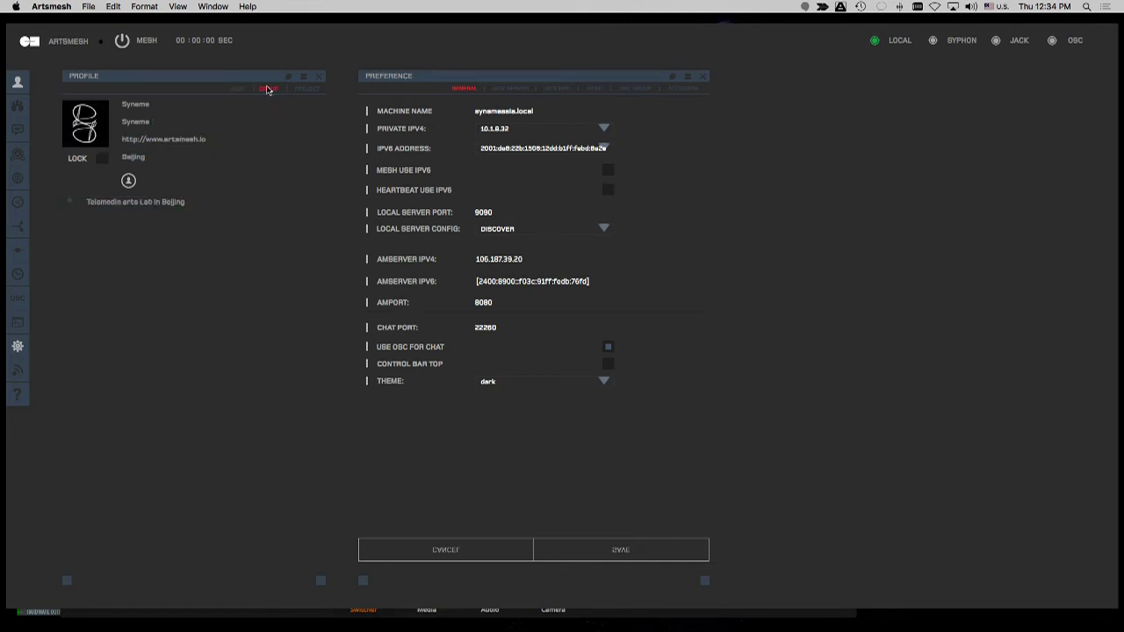
{"action": "left_click", "coordinate": [165, 118]}
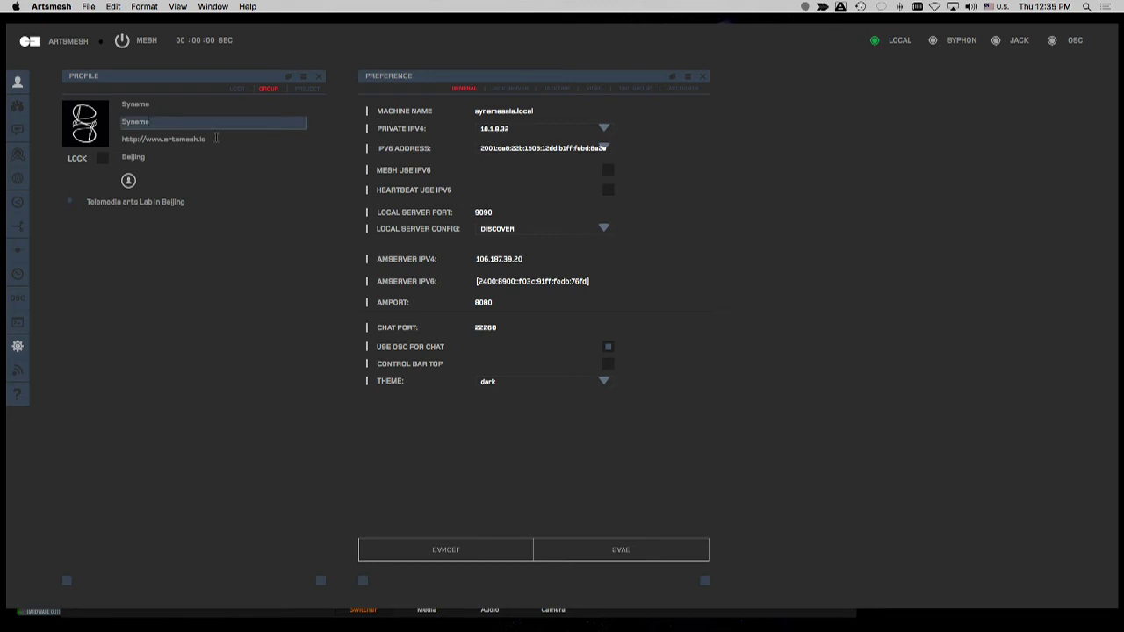
{"action": "key", "text": "Tab"}
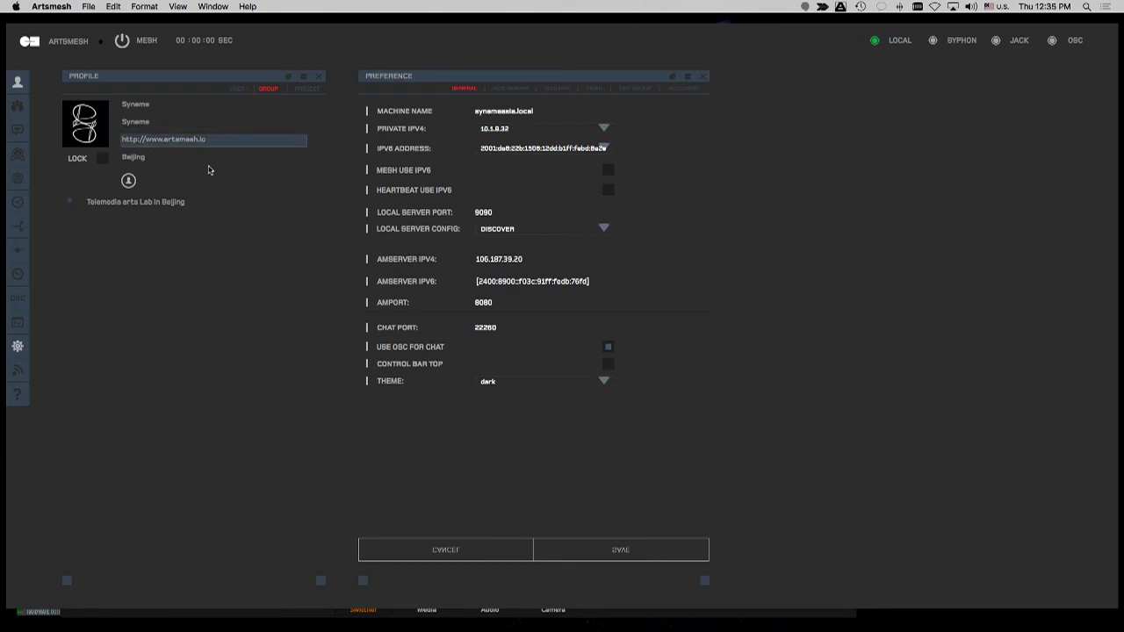
{"action": "key", "text": "Tab"}
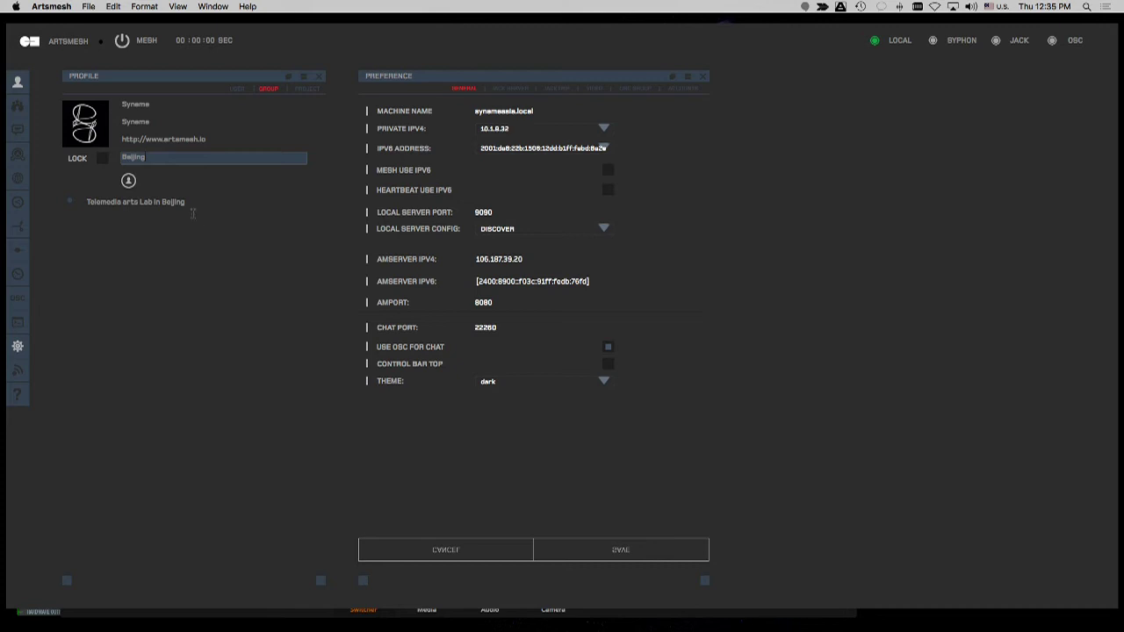
{"action": "key", "text": "Tab"}
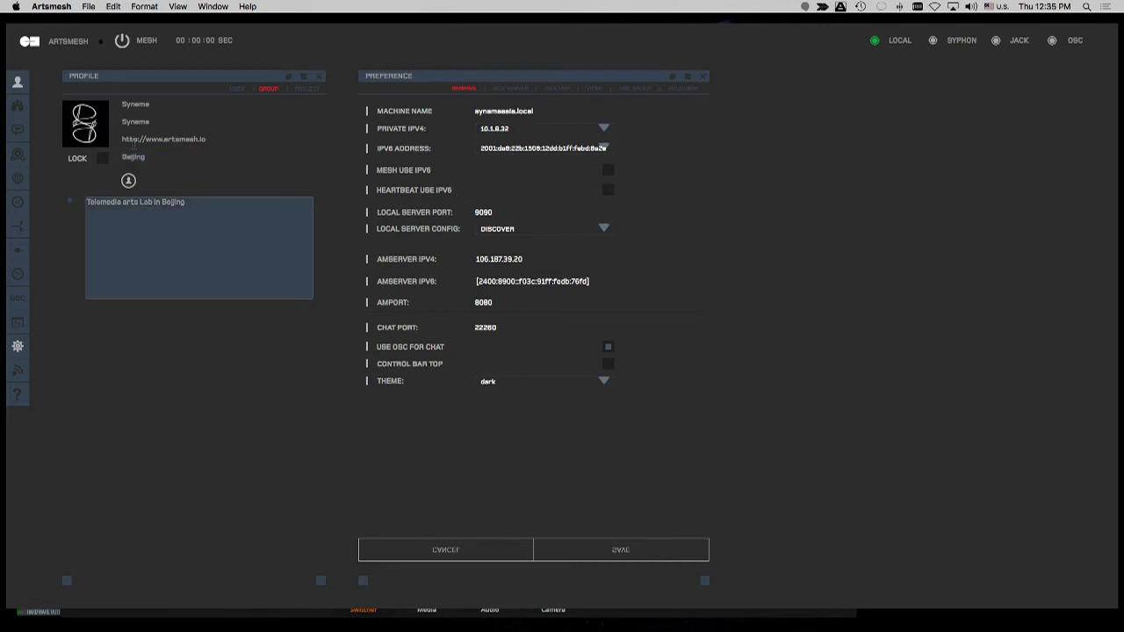
{"action": "left_click", "coordinate": [251, 337]}
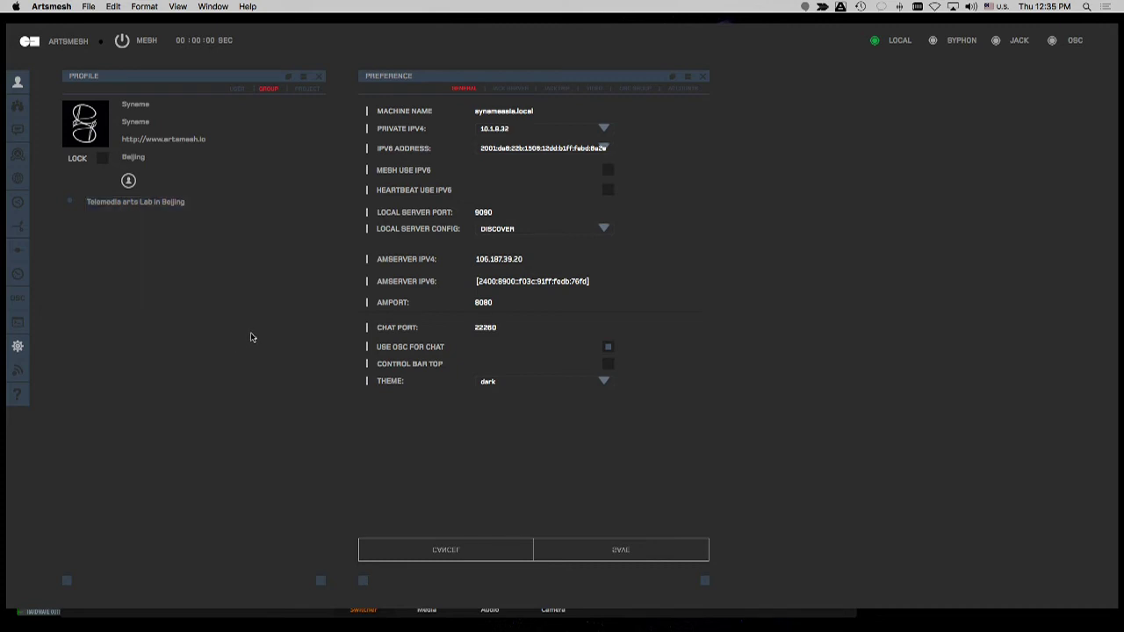
- Show the project profile and inspect its editable project name and stream URL fields
{"action": "left_click", "coordinate": [297, 89]}
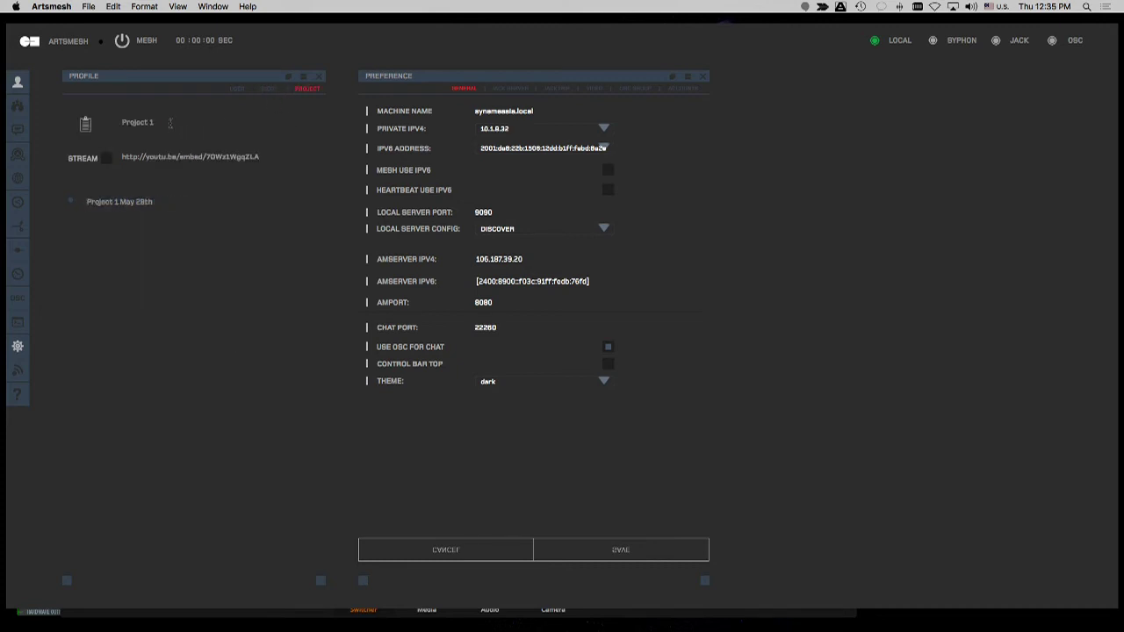
{"action": "left_click", "coordinate": [166, 122]}
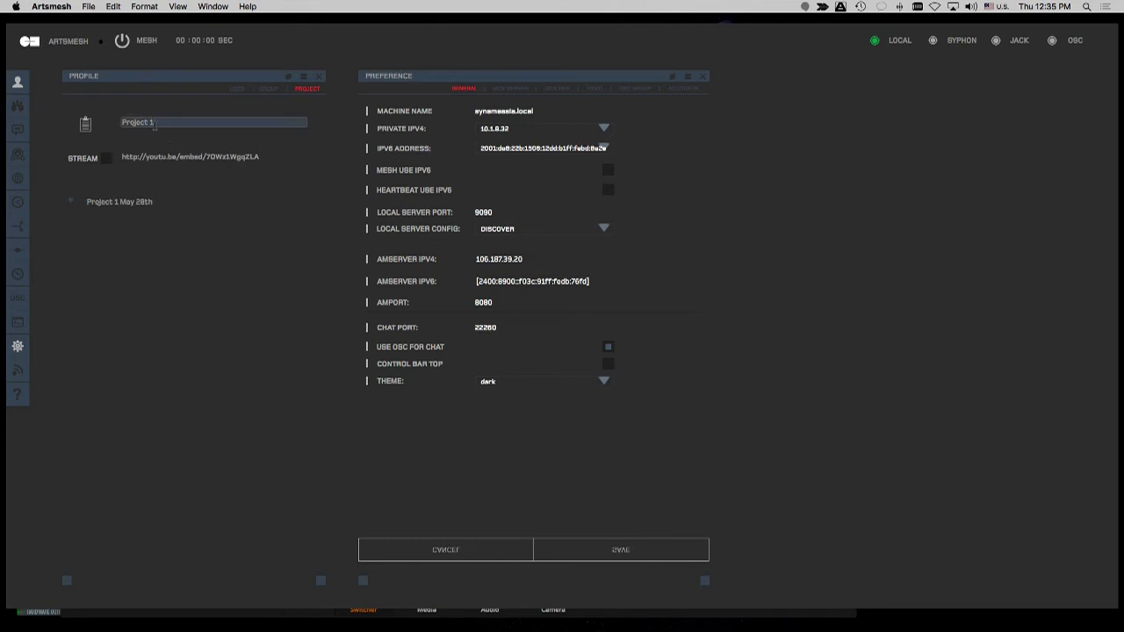
{"action": "left_click", "coordinate": [273, 156]}
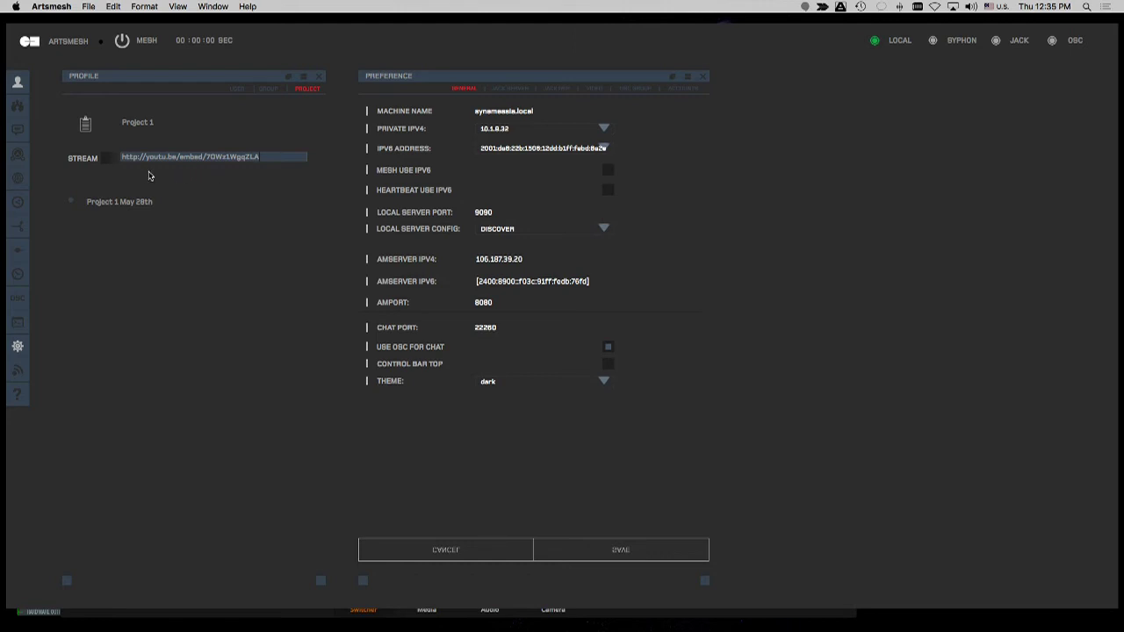
- Change the month in the project description to Sept and return to the user profile
{"action": "left_click", "coordinate": [181, 223]}
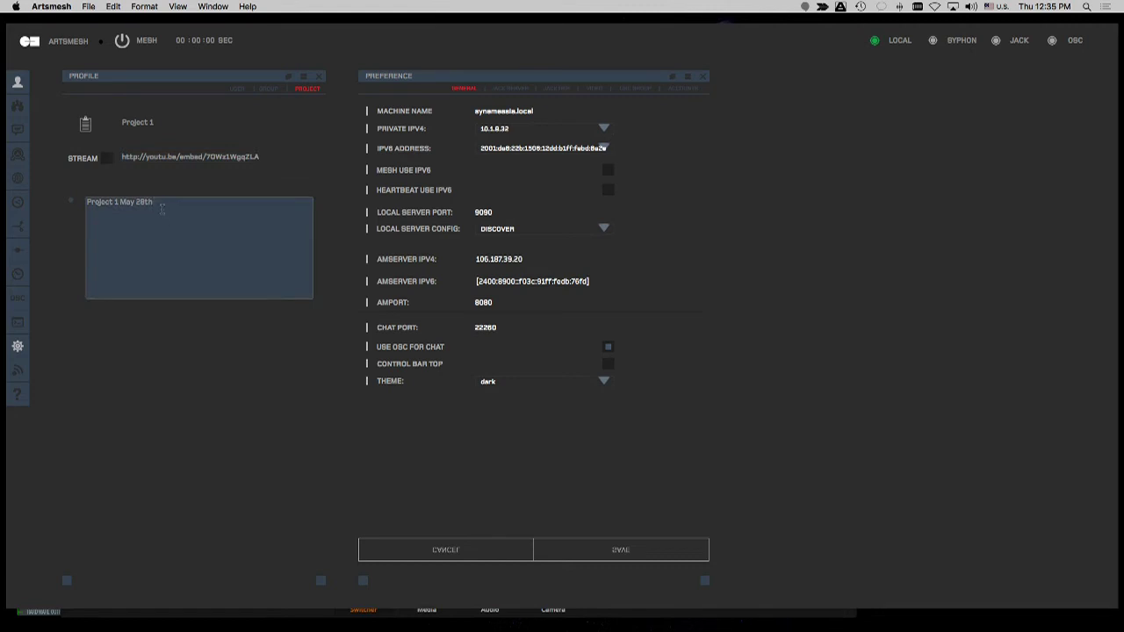
{"action": "double_click", "coordinate": [123, 202]}
{"action": "type", "text": "Setp"}
{"action": "key", "text": "BackSpace"}
{"action": "key", "text": "BackSpace"}
{"action": "type", "text": "pt"}
{"action": "left_click", "coordinate": [222, 337]}
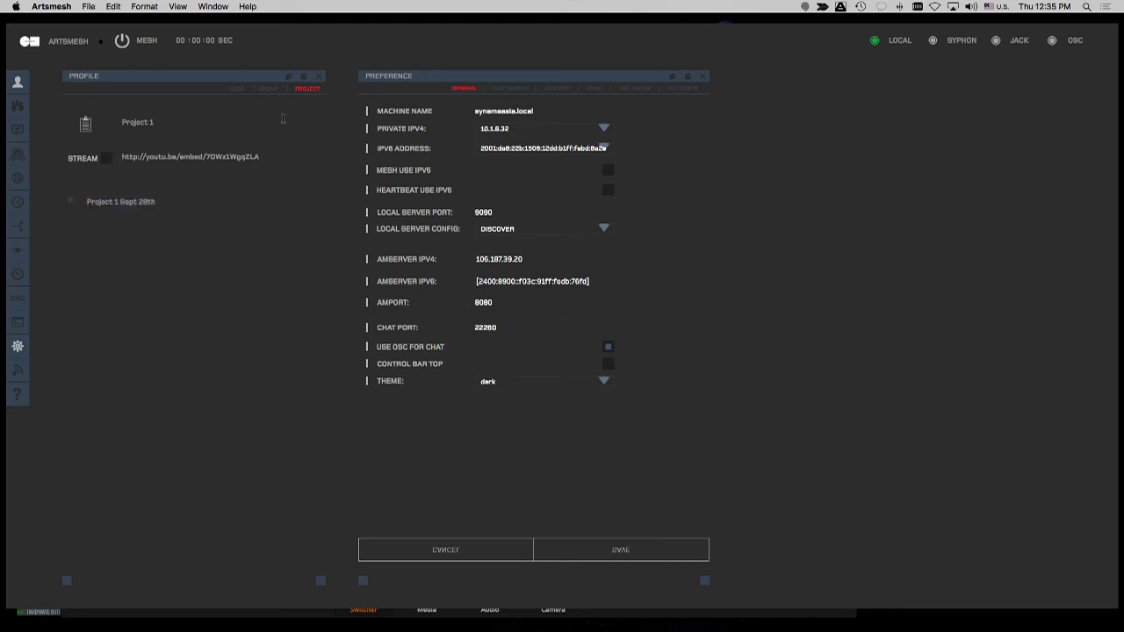
{"action": "left_click", "coordinate": [235, 90]}
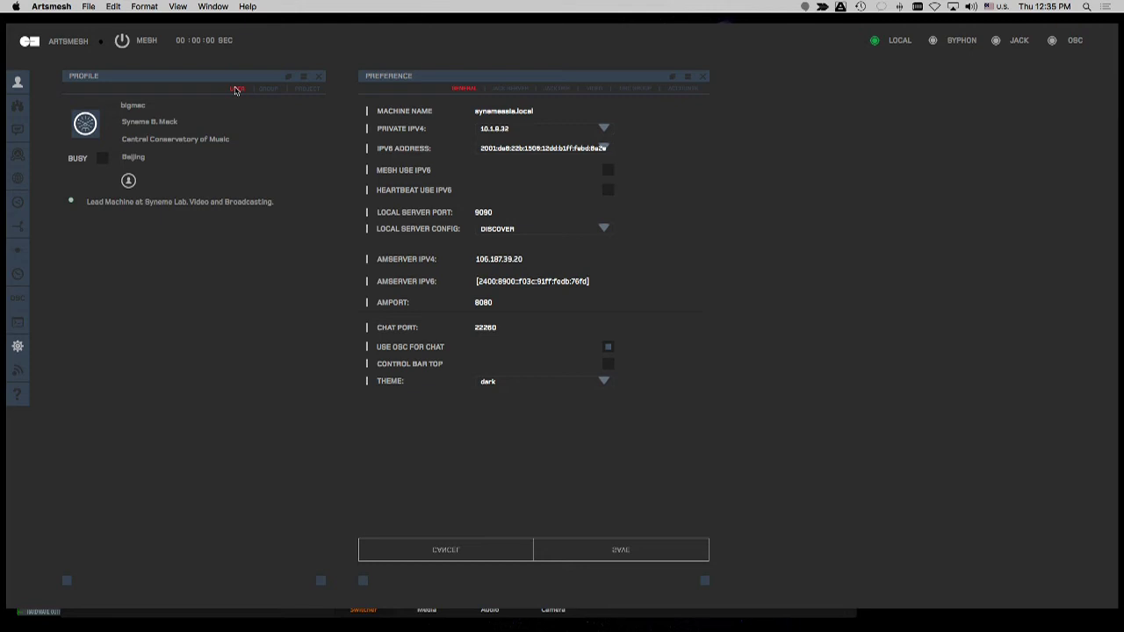
- Add the groups panel, go through its live and archive group lists, and return to the local groups
{"action": "left_click", "coordinate": [21, 108]}
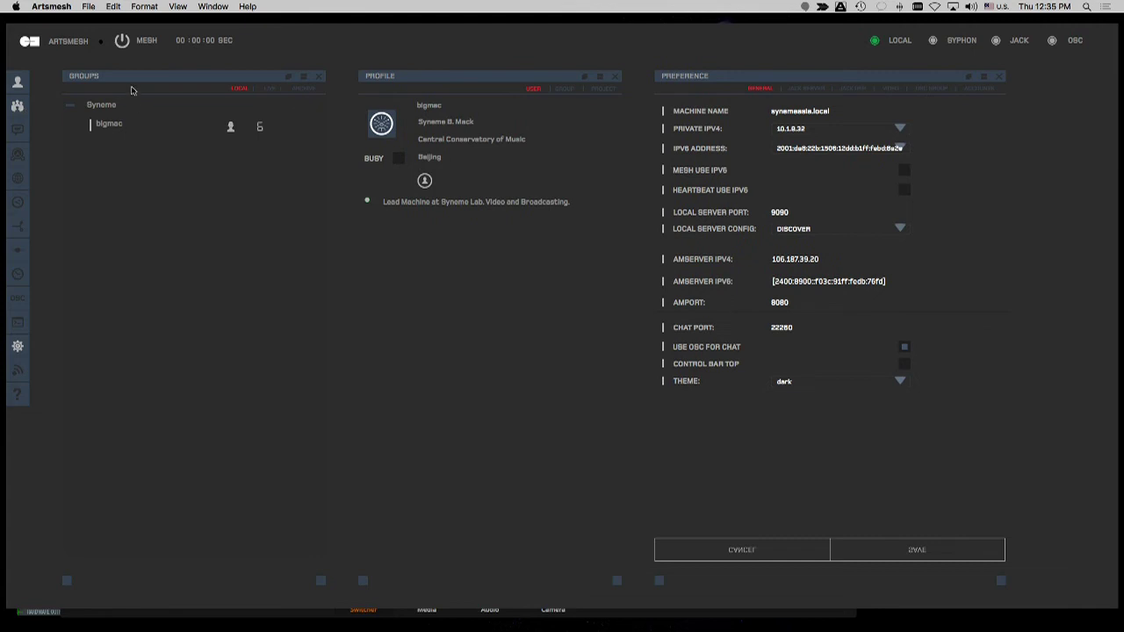
{"action": "left_click", "coordinate": [266, 91]}
{"action": "left_click", "coordinate": [303, 89]}
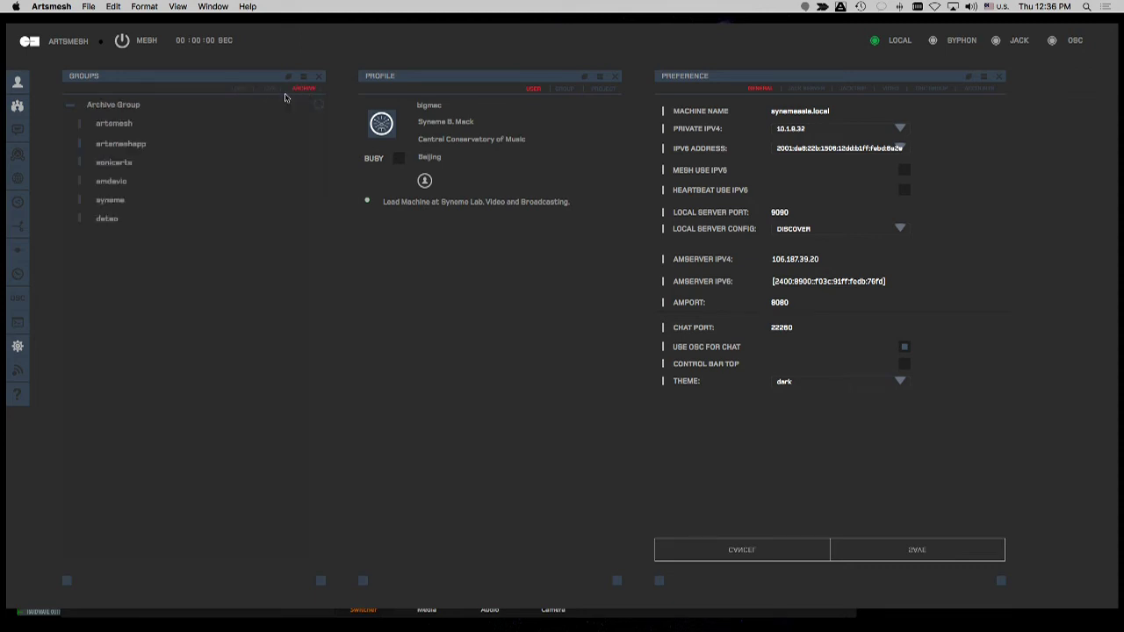
{"action": "left_click", "coordinate": [239, 90]}
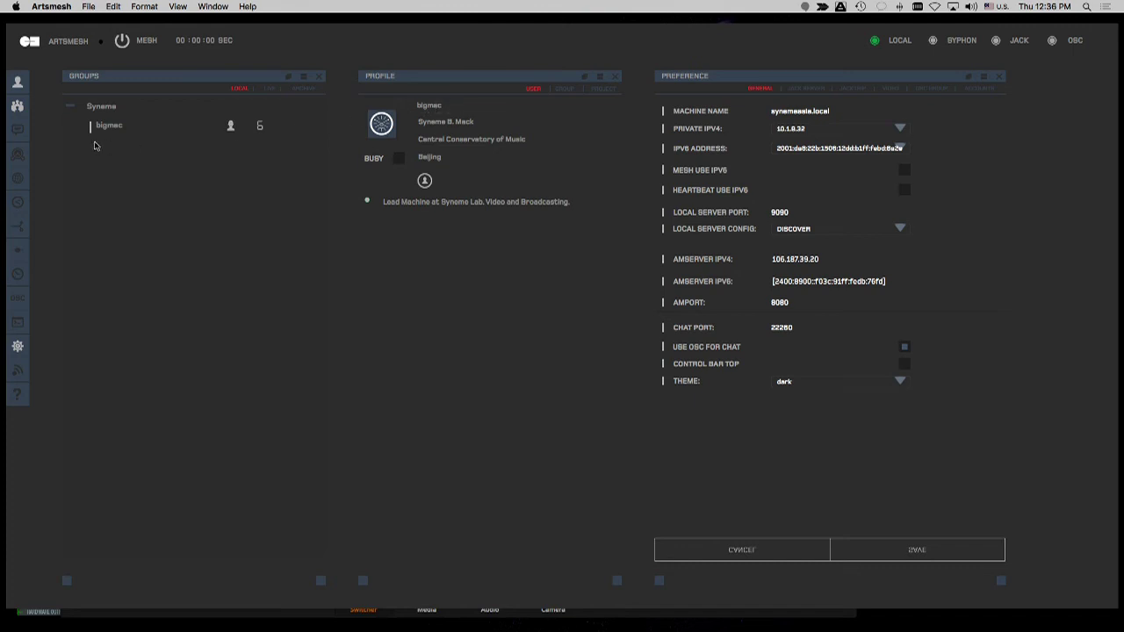
- Show the group profile, collapse and re-expand the Syneme group in the local list, and return to the user profile
{"action": "left_click", "coordinate": [564, 90]}
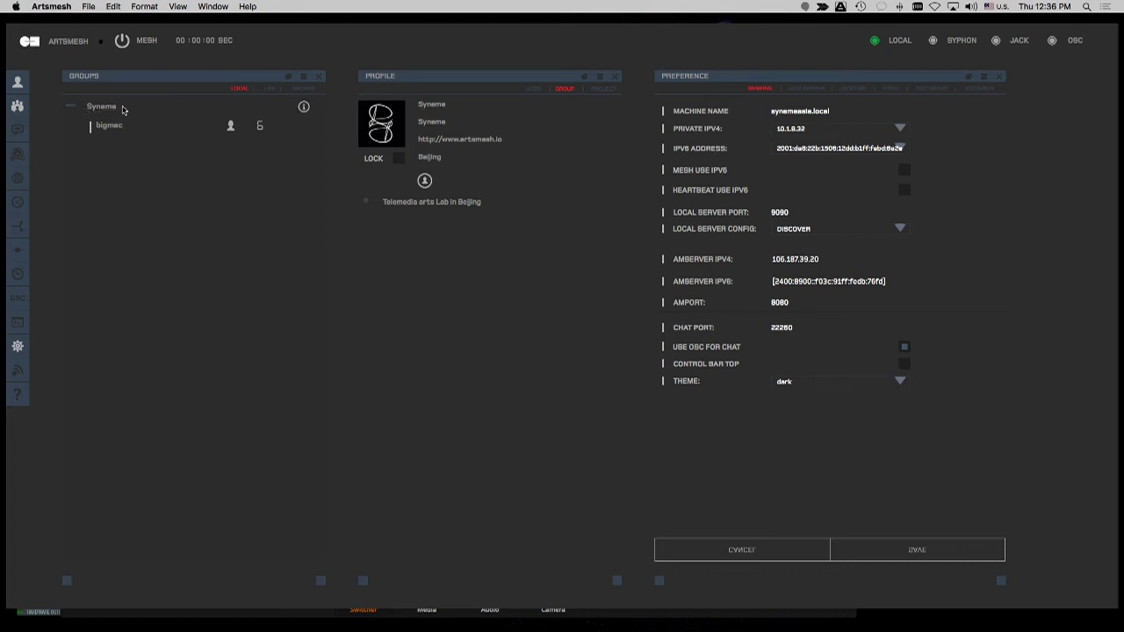
{"action": "left_click", "coordinate": [74, 107]}
{"action": "left_click", "coordinate": [73, 107]}
{"action": "left_click", "coordinate": [533, 89]}
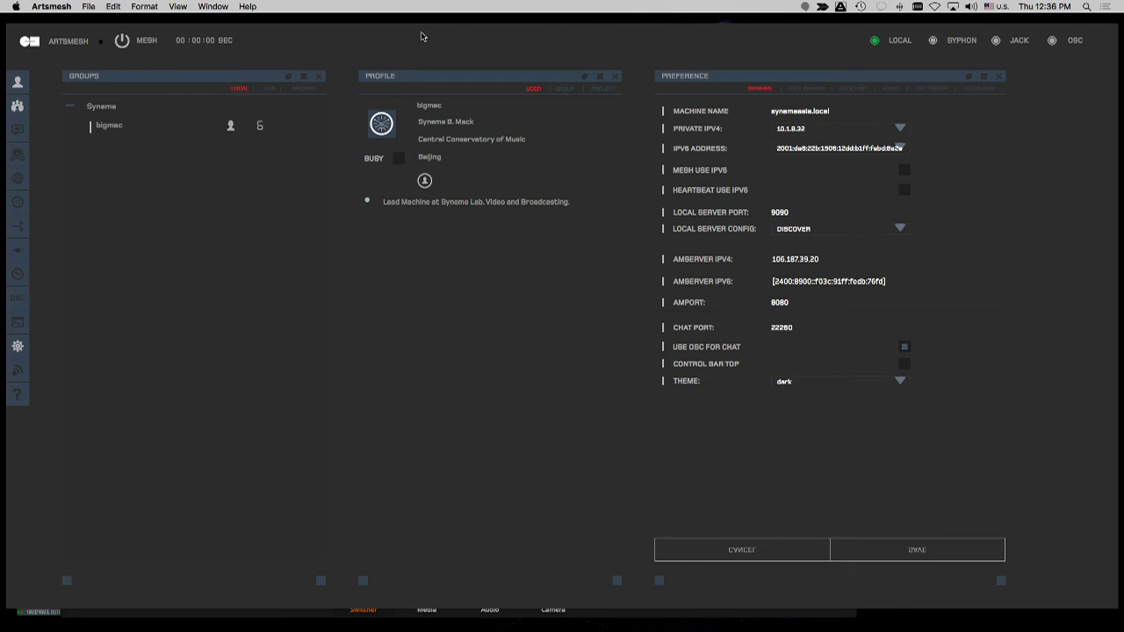
- Collapse the main window to its control bar and restore it, twice
{"action": "left_click", "coordinate": [504, 47]}
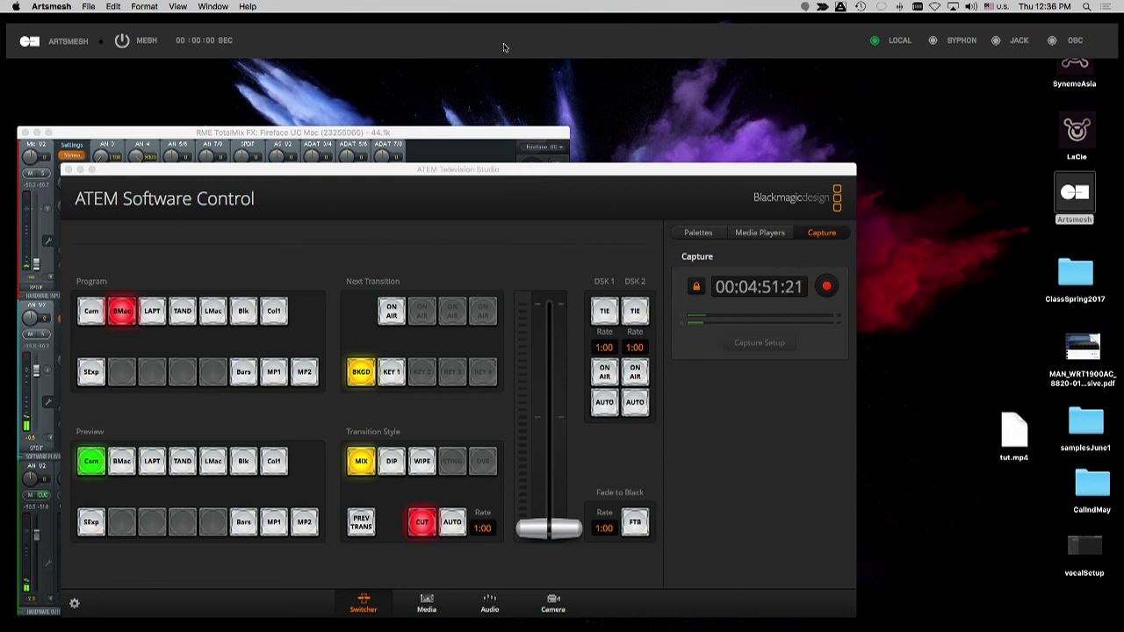
{"action": "left_click", "coordinate": [504, 48]}
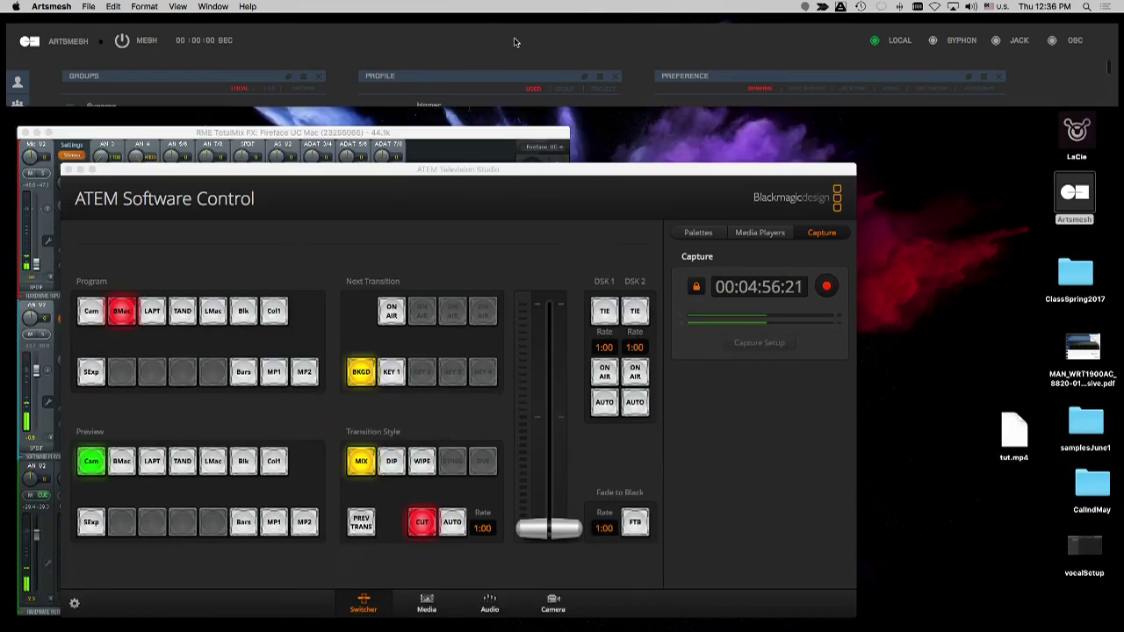
{"action": "left_click", "coordinate": [516, 42]}
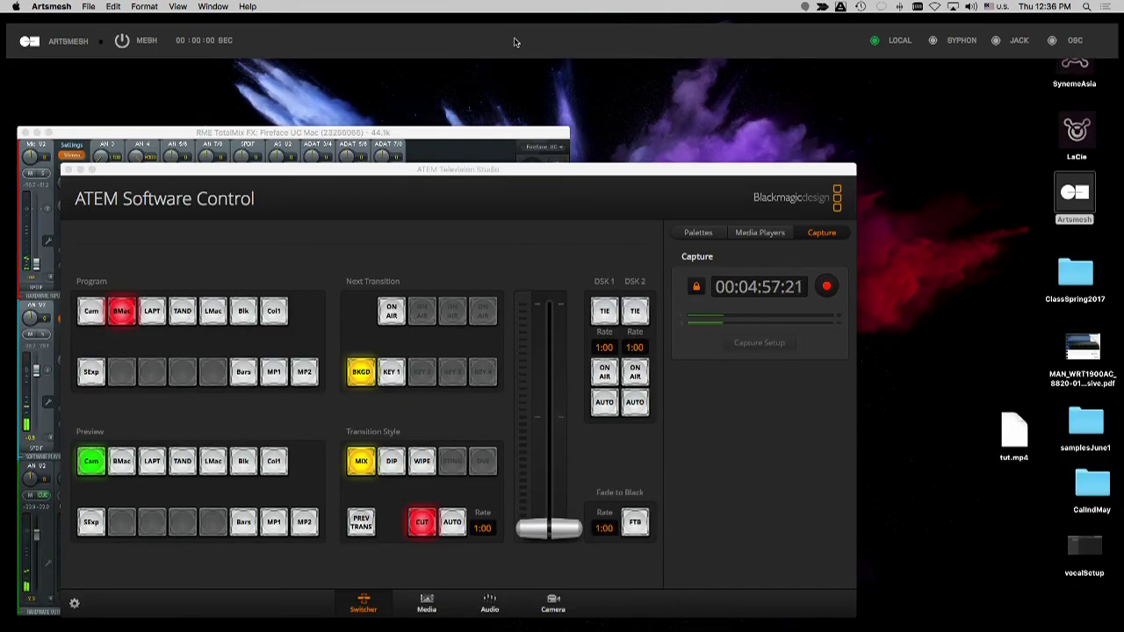
{"action": "left_click", "coordinate": [515, 43]}
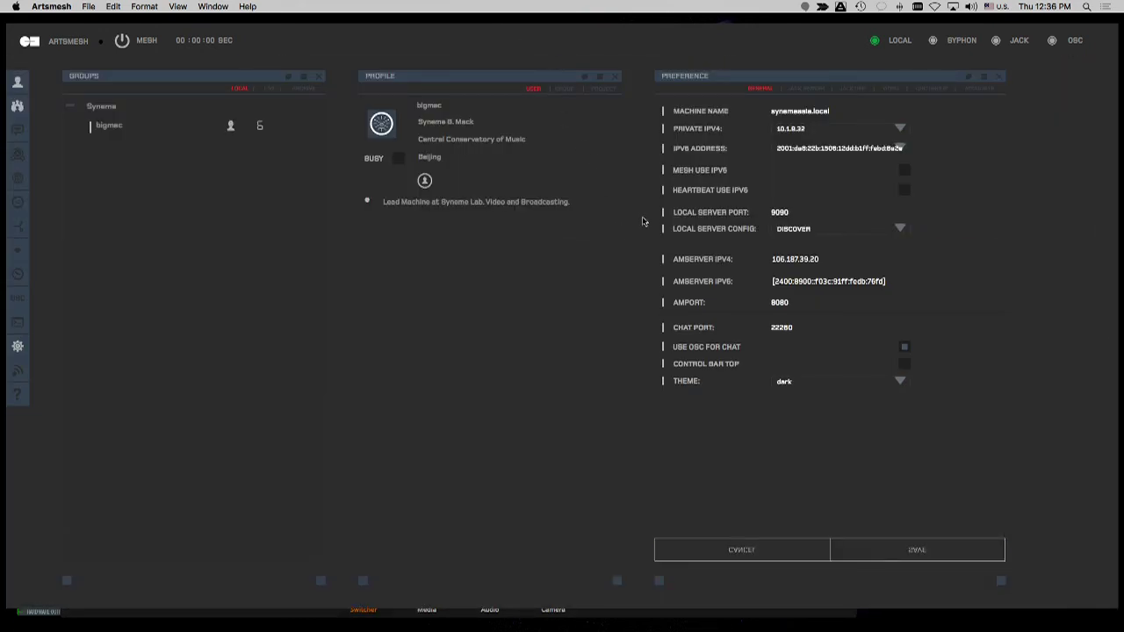
- Move the profile panel ahead of the groups panel, stack the groups panel beneath it, and make the profile panel taller
{"action": "left_click_drag", "start_coordinate": [502, 79], "coordinate": [106, 138]}
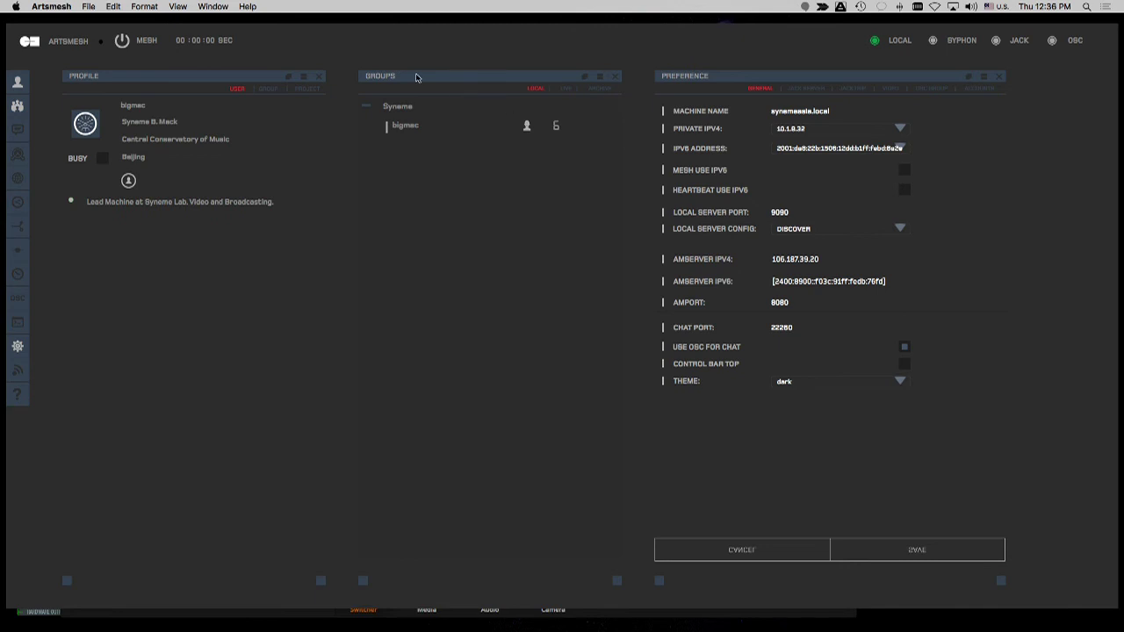
{"action": "left_click_drag", "start_coordinate": [417, 77], "coordinate": [303, 323]}
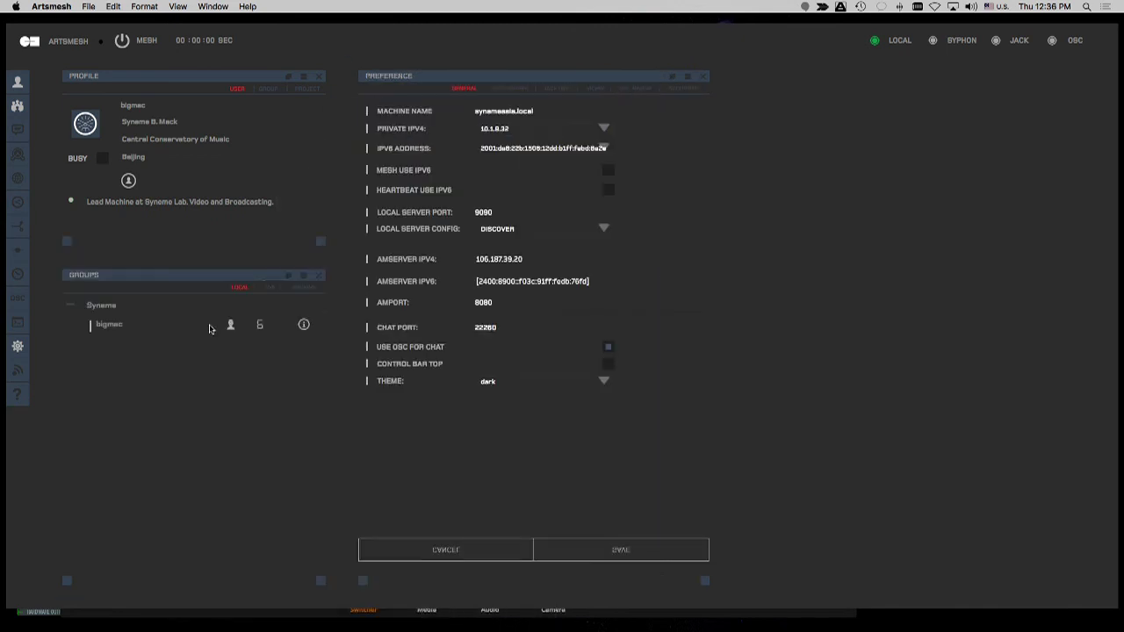
{"action": "left_click_drag", "start_coordinate": [315, 246], "coordinate": [319, 290]}
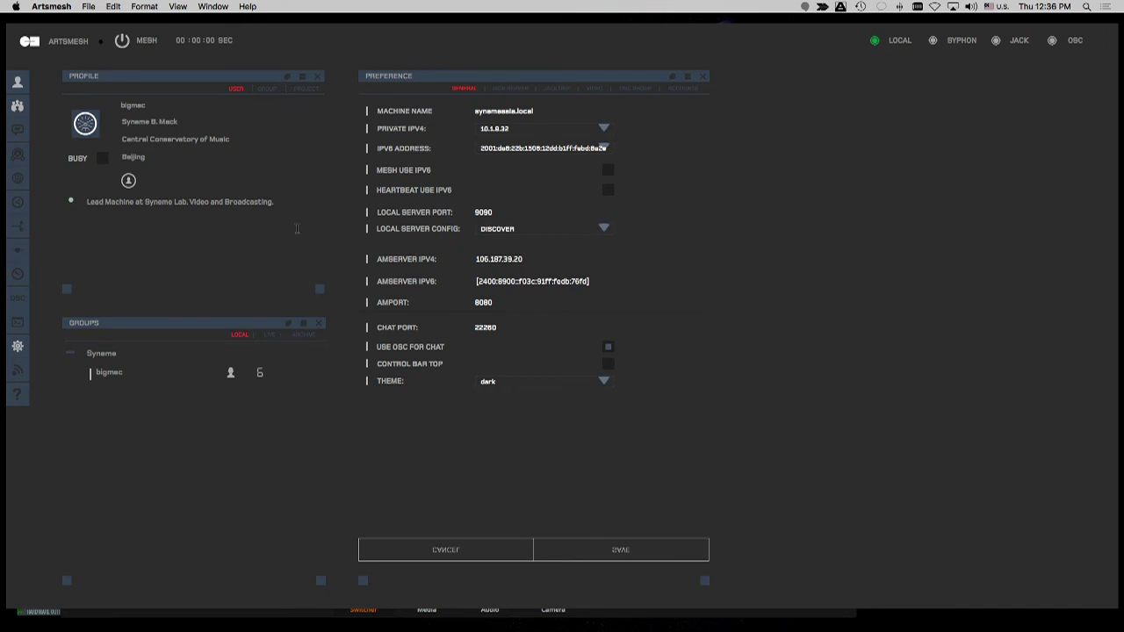
- Detach the profile panel so it floats over the preferences, make it taller, and dock it again after the preferences
{"action": "left_click_drag", "start_coordinate": [284, 80], "coordinate": [621, 86]}
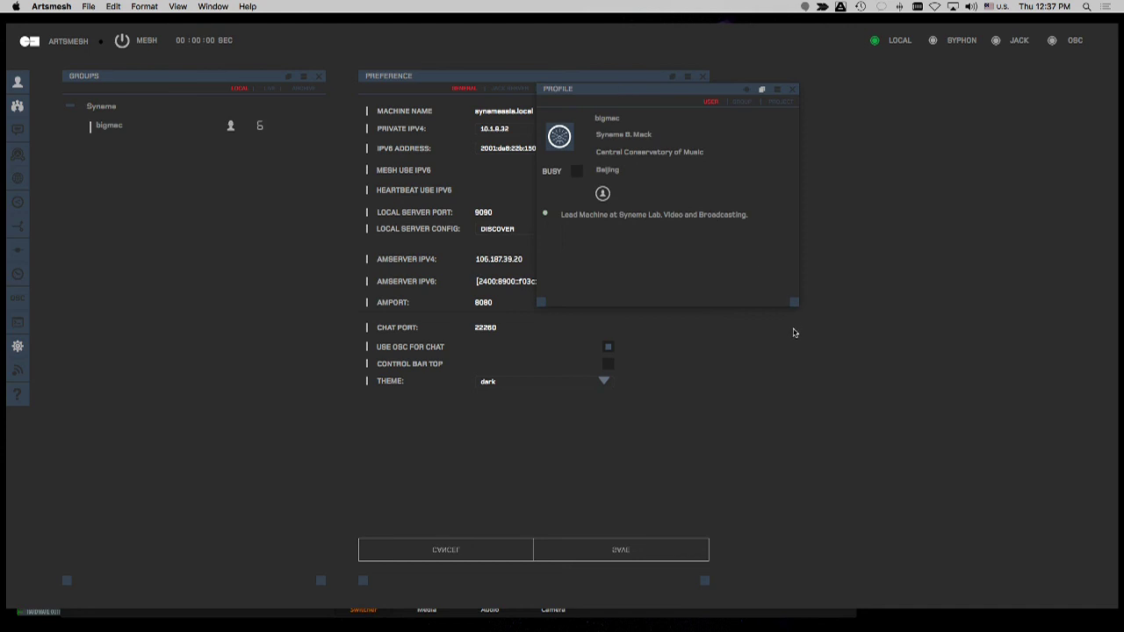
{"action": "left_click_drag", "start_coordinate": [797, 305], "coordinate": [790, 414]}
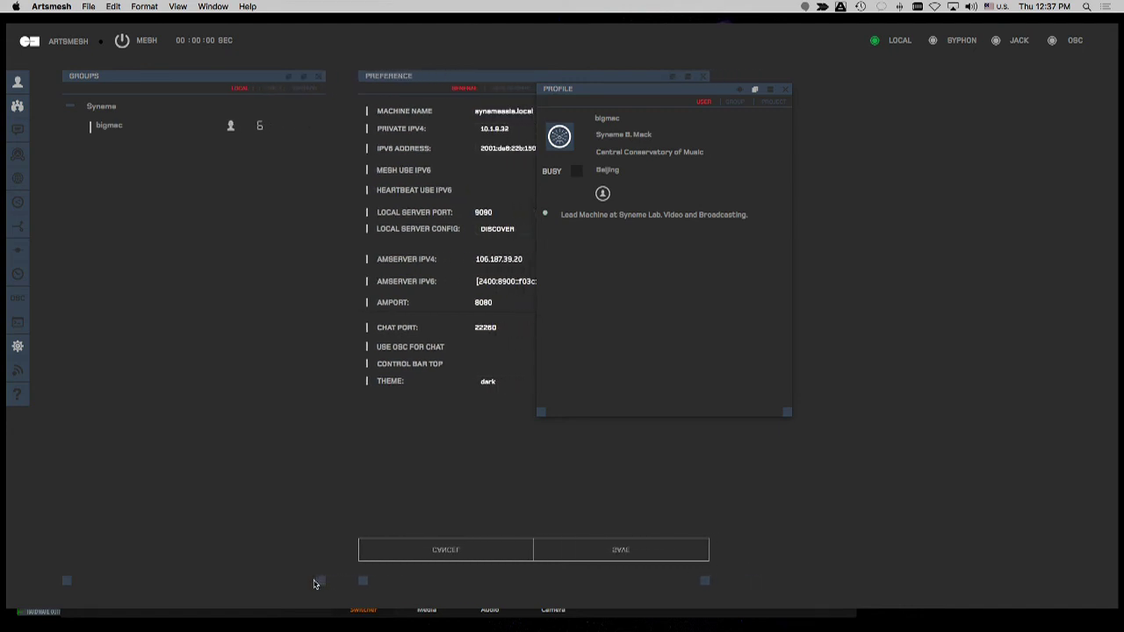
{"action": "left_click", "coordinate": [754, 92]}
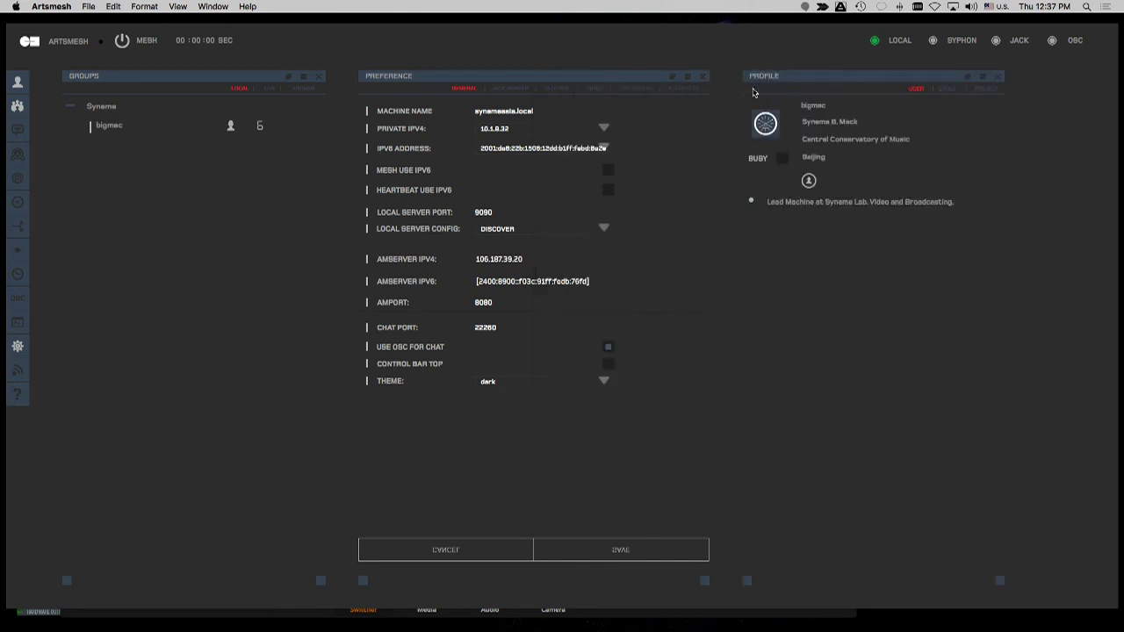
- Close the profile and groups panels, and reopen both of them
{"action": "left_click", "coordinate": [1001, 78]}
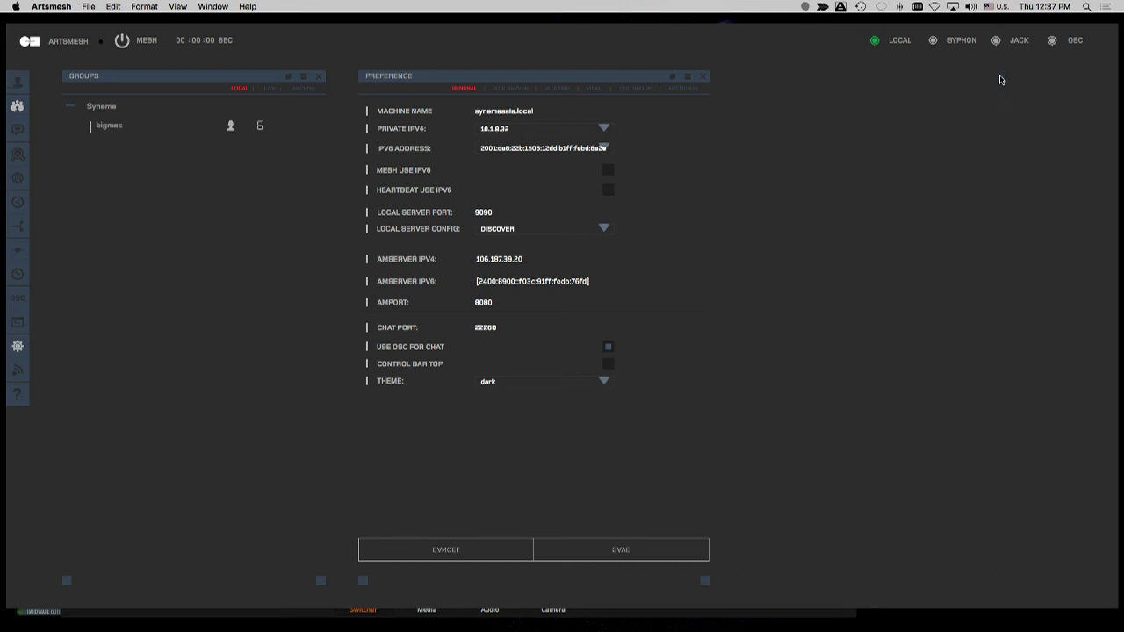
{"action": "left_click", "coordinate": [17, 108]}
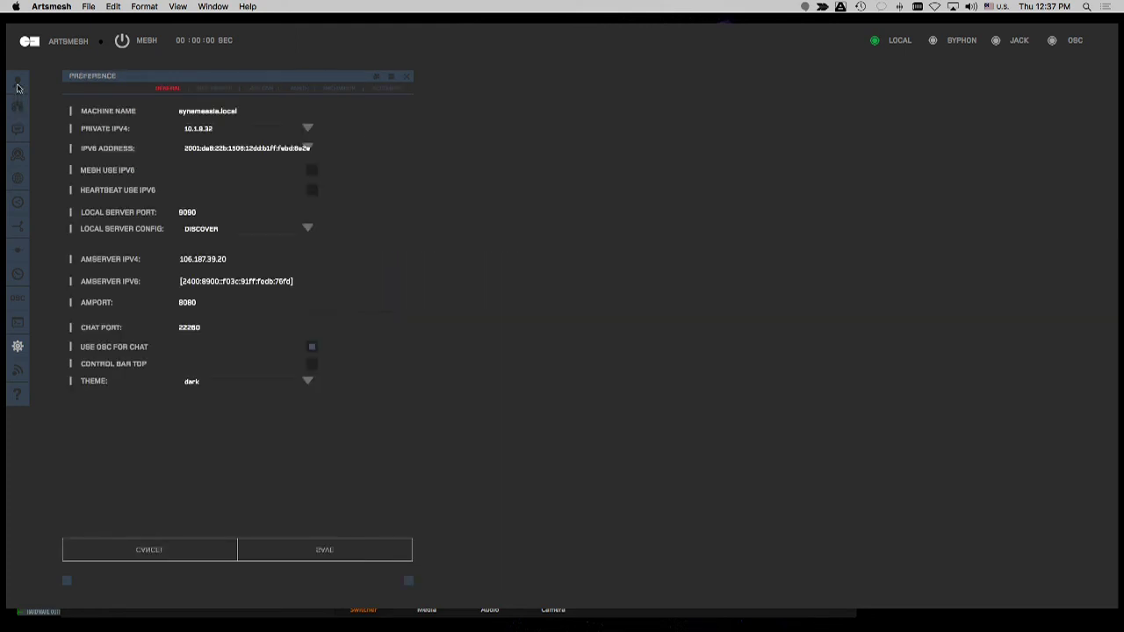
{"action": "left_click", "coordinate": [18, 86]}
{"action": "left_click", "coordinate": [18, 109]}
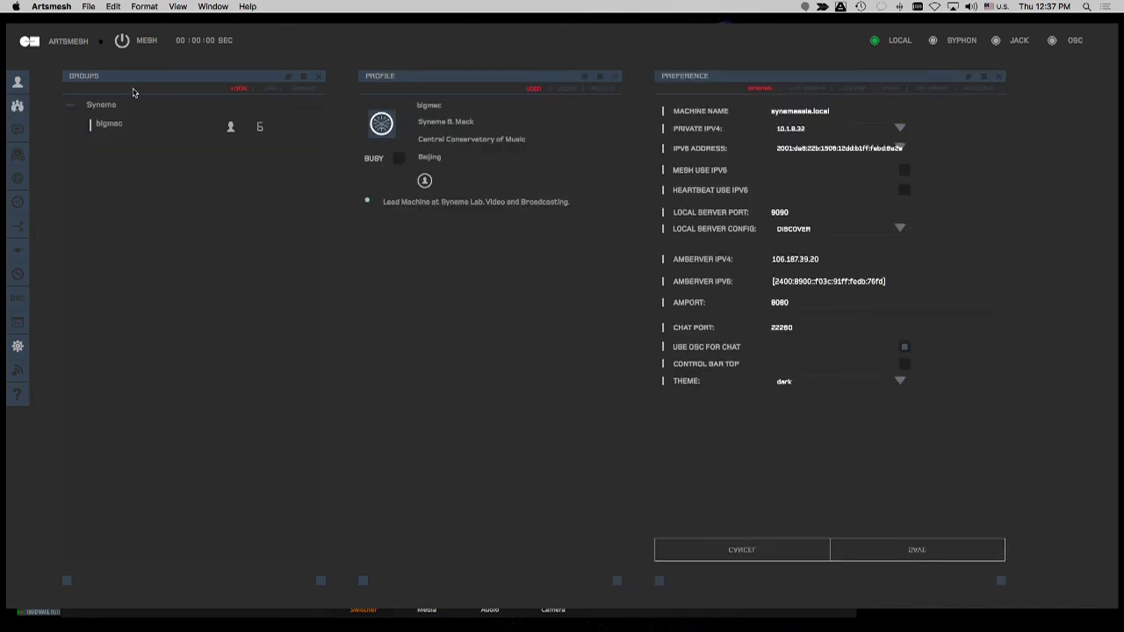
- Open the world map, show the live project details for the Syneme group in Beijing, and move and enlarge the details window
{"action": "left_click", "coordinate": [18, 181]}
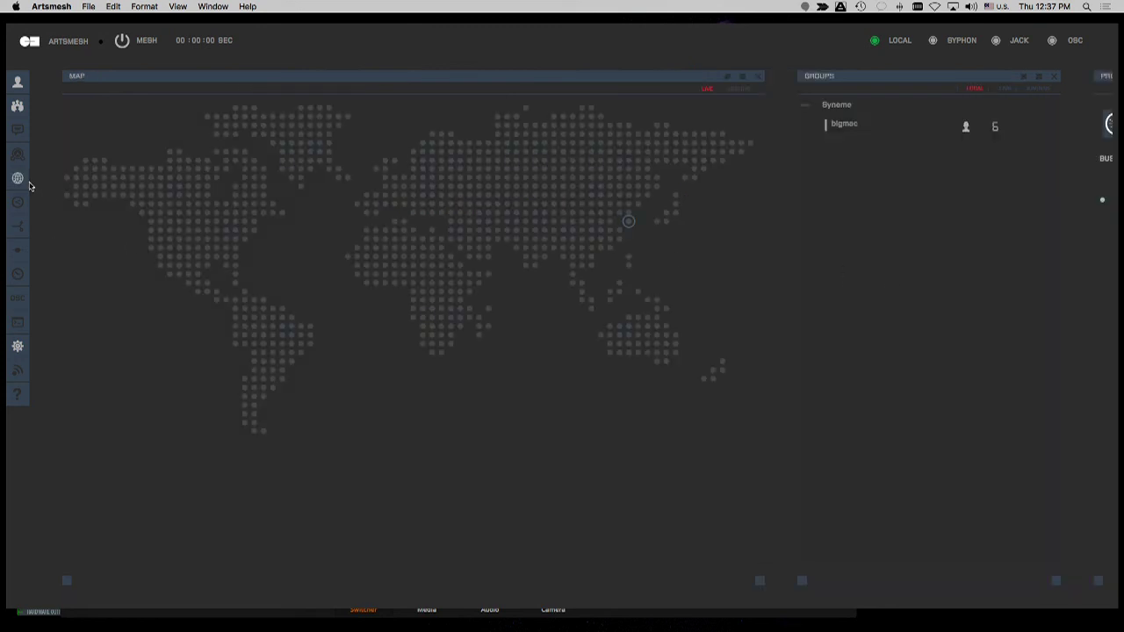
{"action": "mouse_move", "coordinate": [628, 225]}
{"action": "left_click", "coordinate": [629, 224]}
{"action": "left_click_drag", "start_coordinate": [597, 193], "coordinate": [357, 187]}
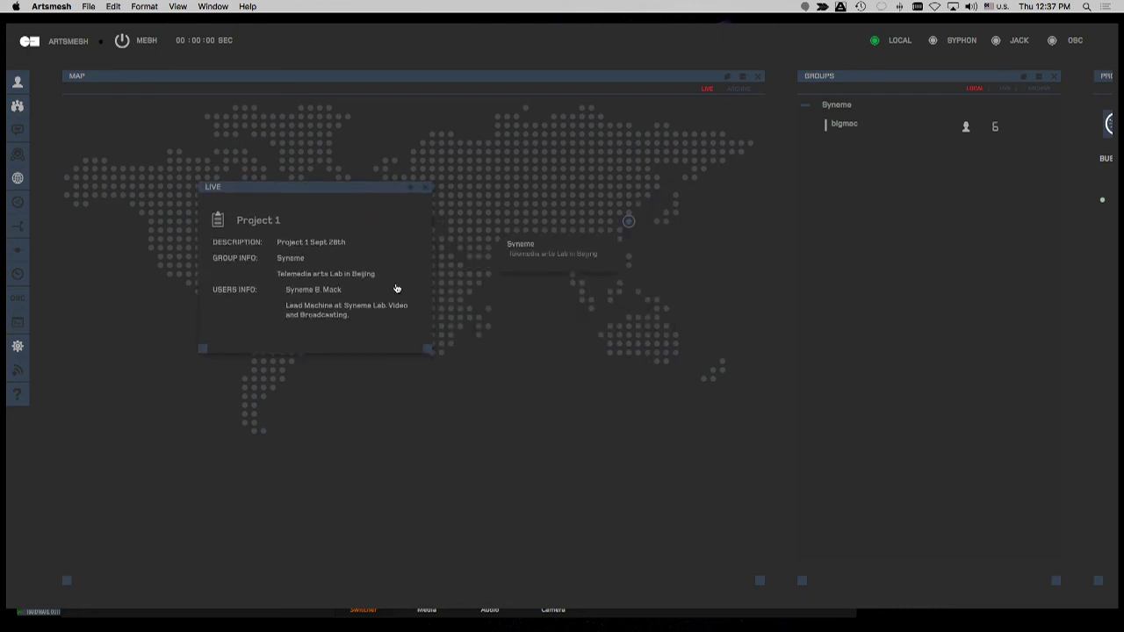
{"action": "left_click_drag", "start_coordinate": [428, 348], "coordinate": [516, 473]}
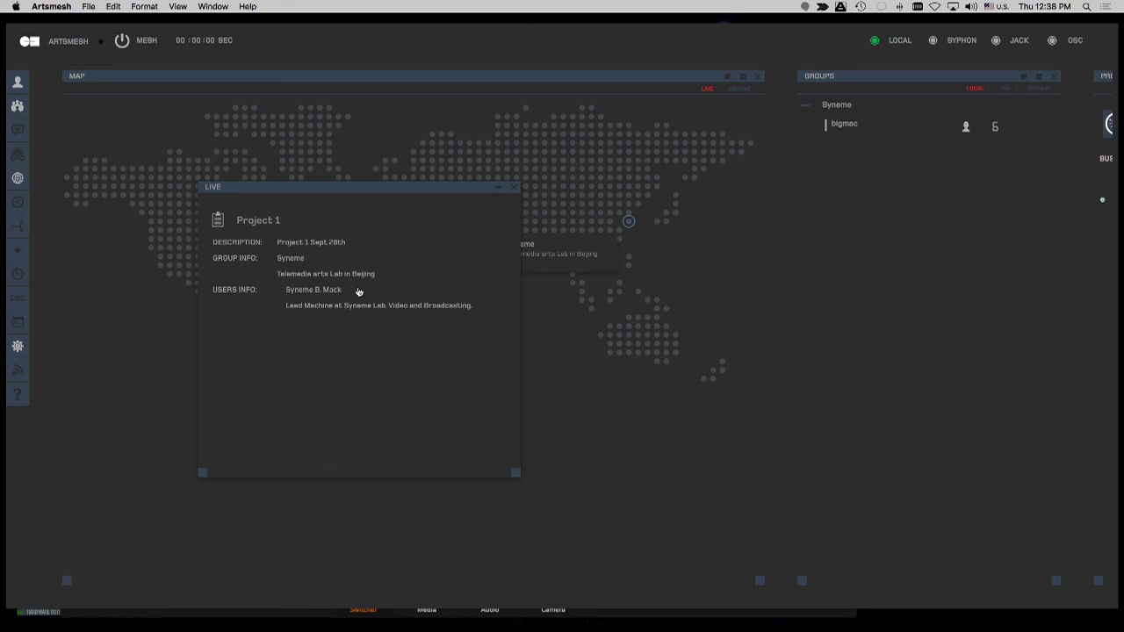
- Look across the map, groups and profile panels beside the live project details, and close the details window
{"action": "scroll", "coordinate": [677, 329], "scroll_direction": "left", "scroll_amount": 5}
{"action": "scroll", "coordinate": [678, 329], "scroll_direction": "right", "scroll_amount": 5}
{"action": "scroll", "coordinate": [937, 269], "scroll_direction": "left", "scroll_amount": 5}
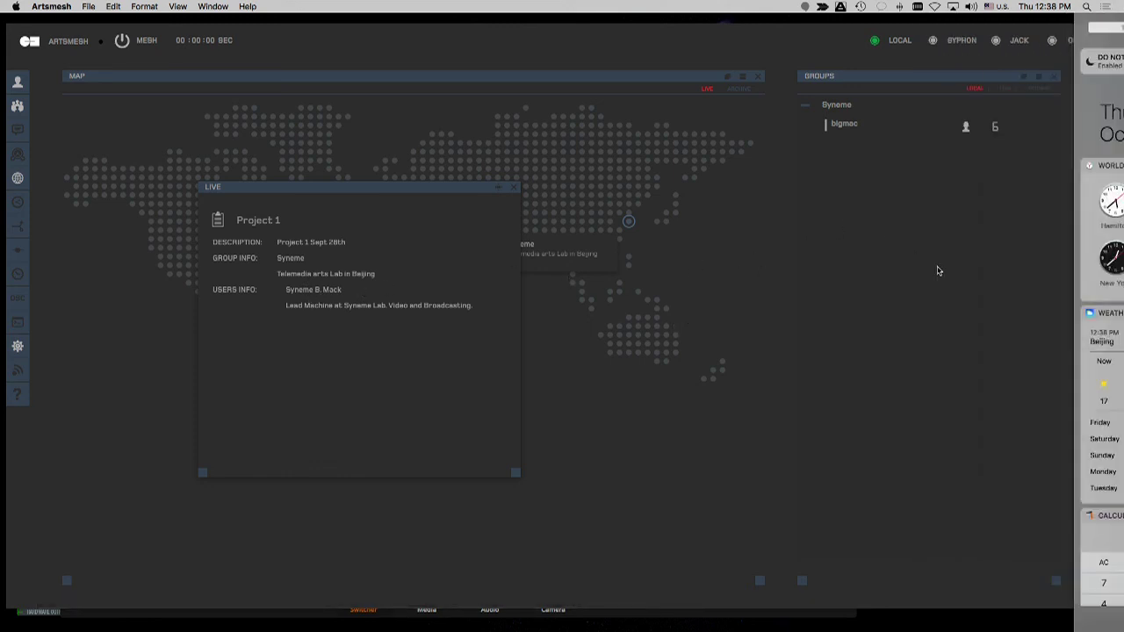
{"action": "scroll", "coordinate": [937, 271], "scroll_direction": "right", "scroll_amount": 5}
{"action": "scroll", "coordinate": [613, 585], "scroll_direction": "right", "scroll_amount": 3}
{"action": "scroll", "coordinate": [613, 584], "scroll_direction": "right", "scroll_amount": 10}
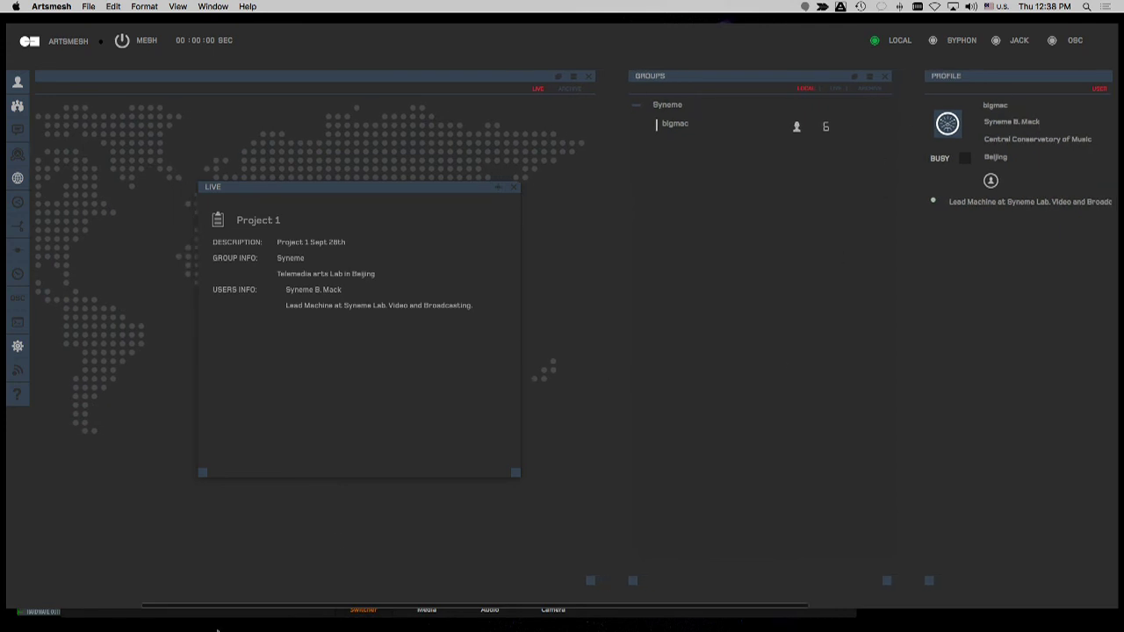
{"action": "scroll", "coordinate": [310, 560], "scroll_direction": "left", "scroll_amount": 10}
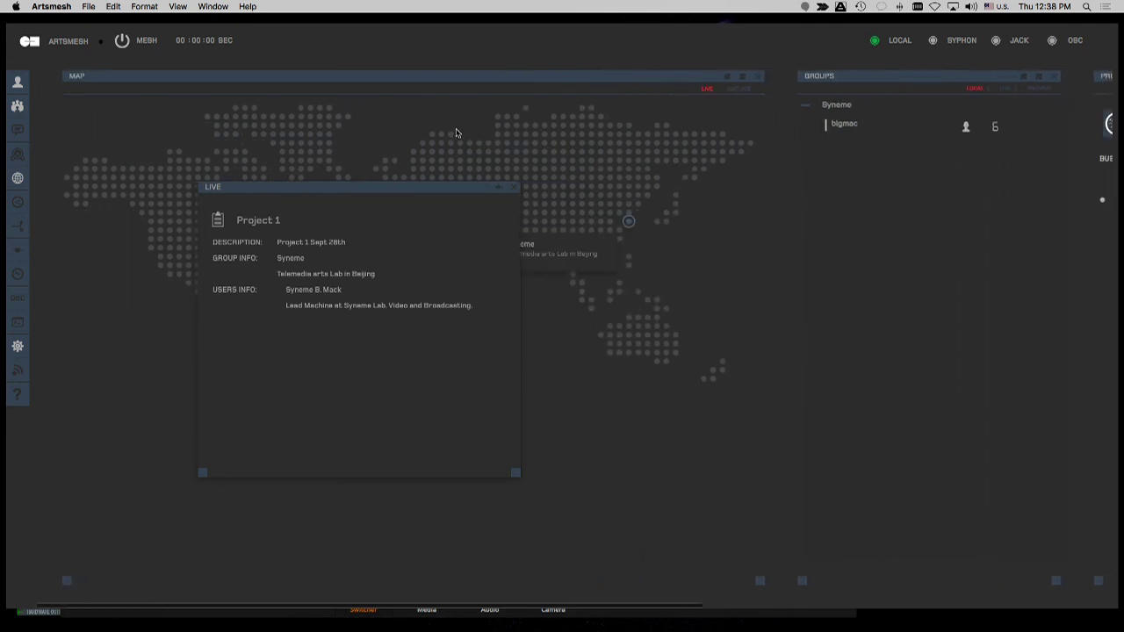
{"action": "left_click", "coordinate": [515, 188]}
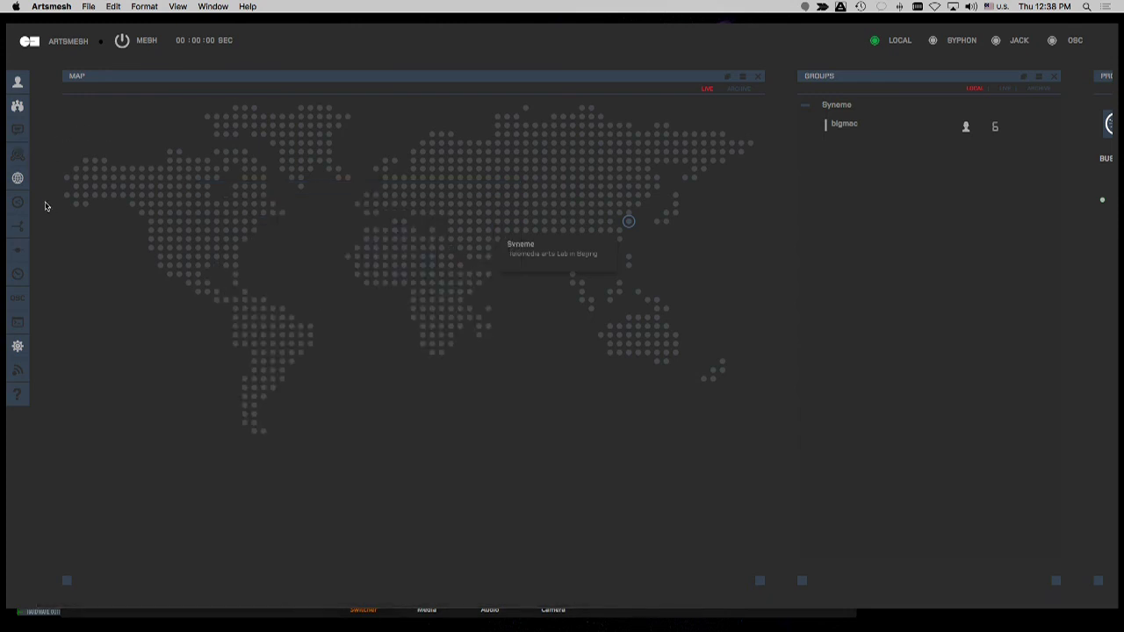
- Look over the open panels once more and close the map panel
{"action": "left_click", "coordinate": [18, 83]}
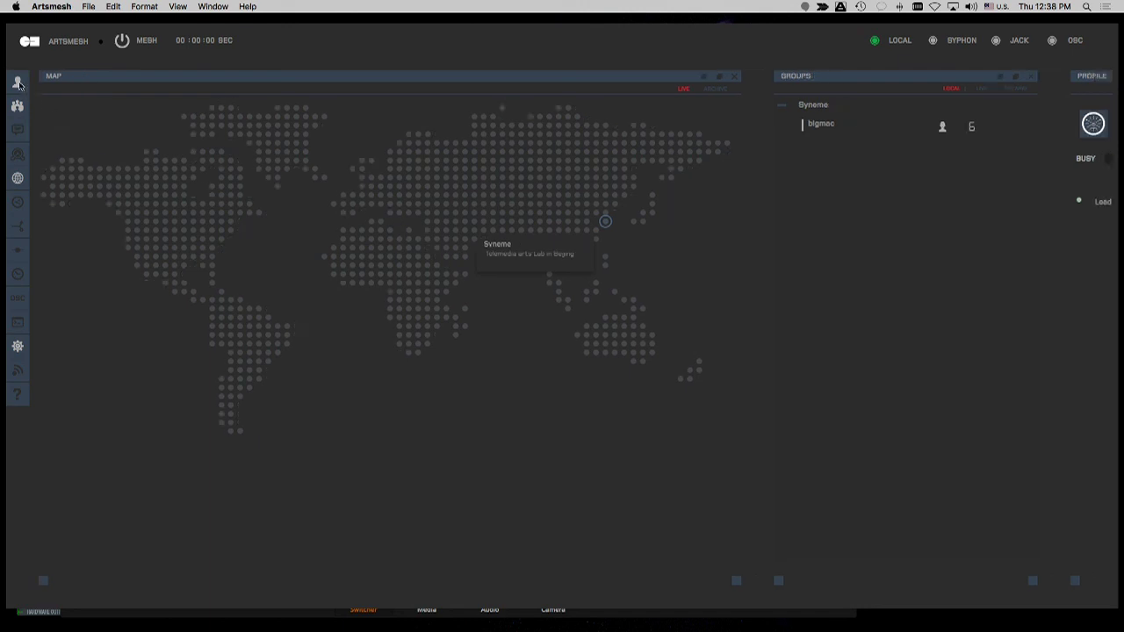
{"action": "left_click", "coordinate": [17, 180]}
{"action": "scroll", "coordinate": [111, 140], "scroll_direction": "right", "scroll_amount": 5}
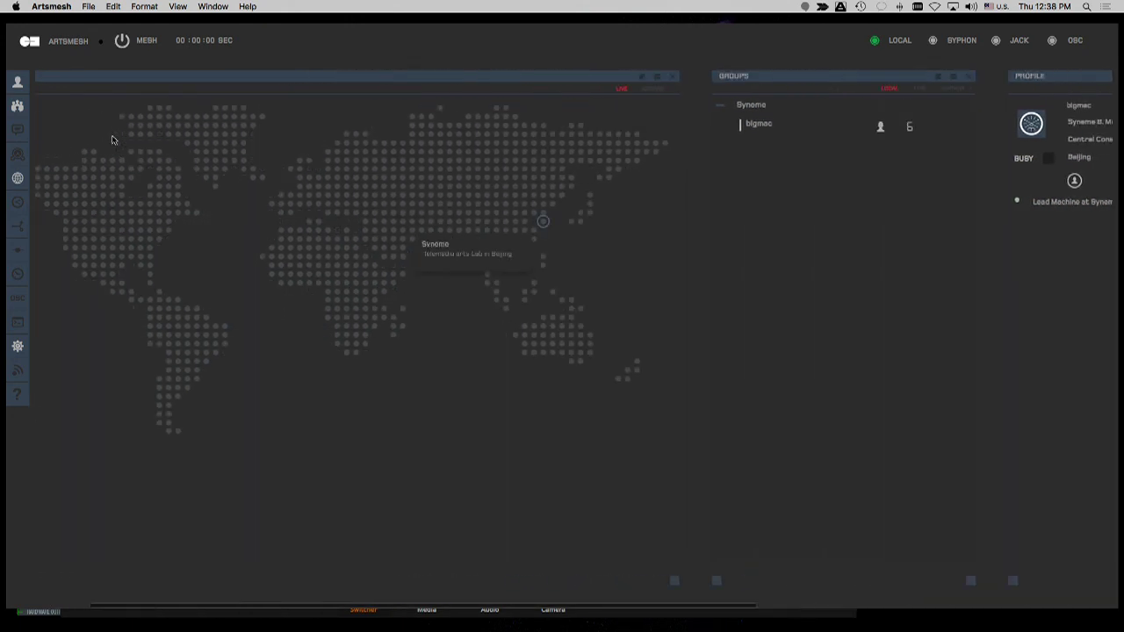
{"action": "scroll", "coordinate": [112, 140], "scroll_direction": "left", "scroll_amount": 3}
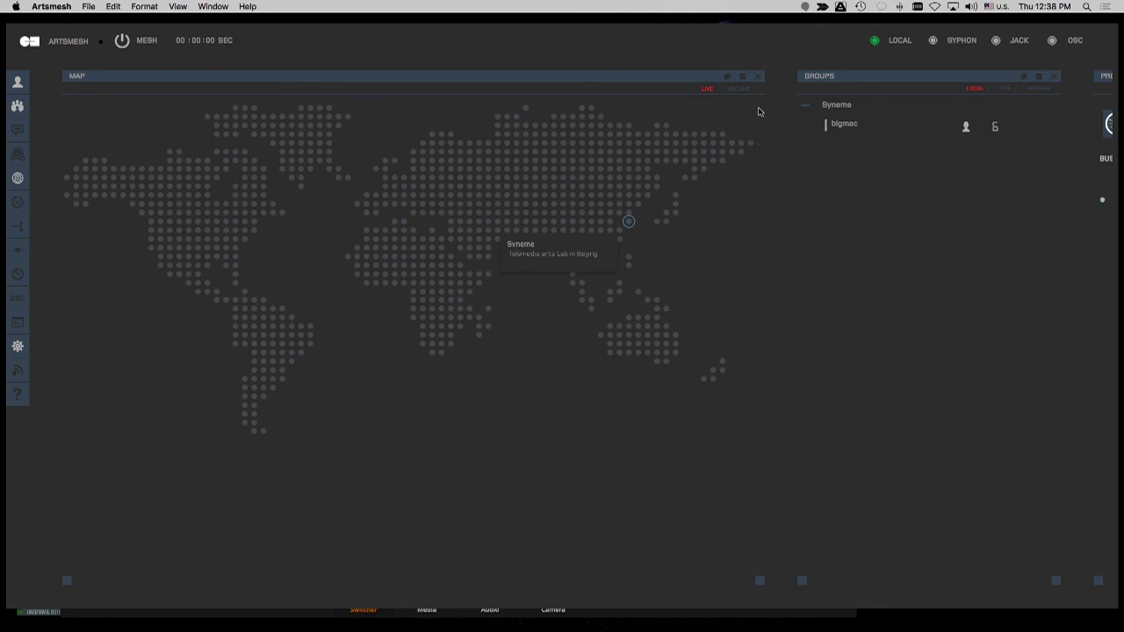
{"action": "left_click", "coordinate": [758, 77]}
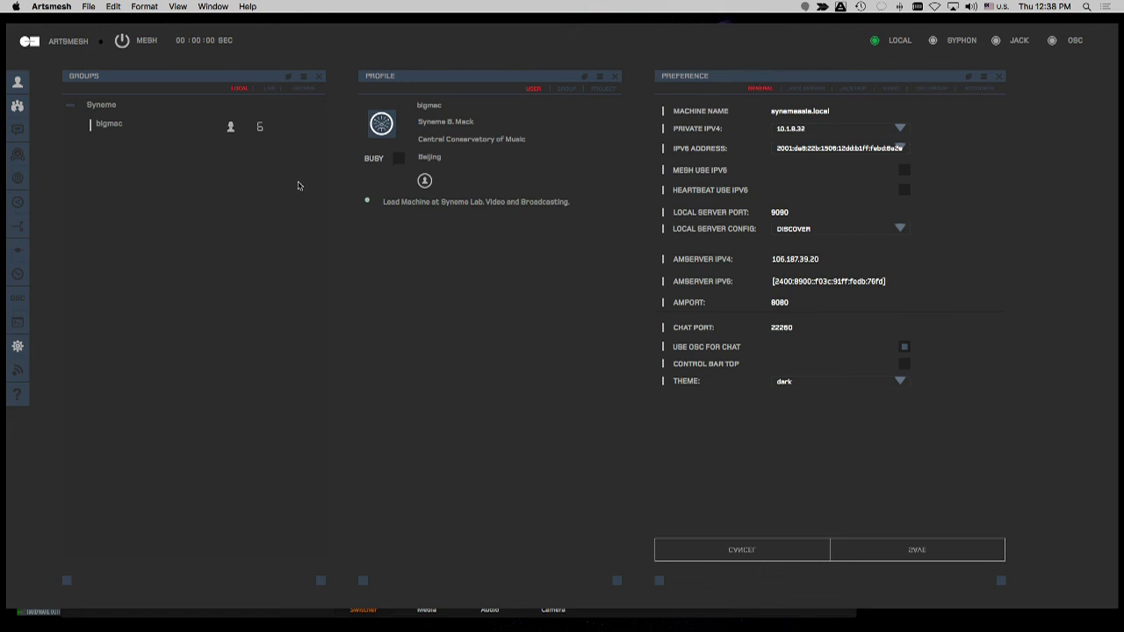